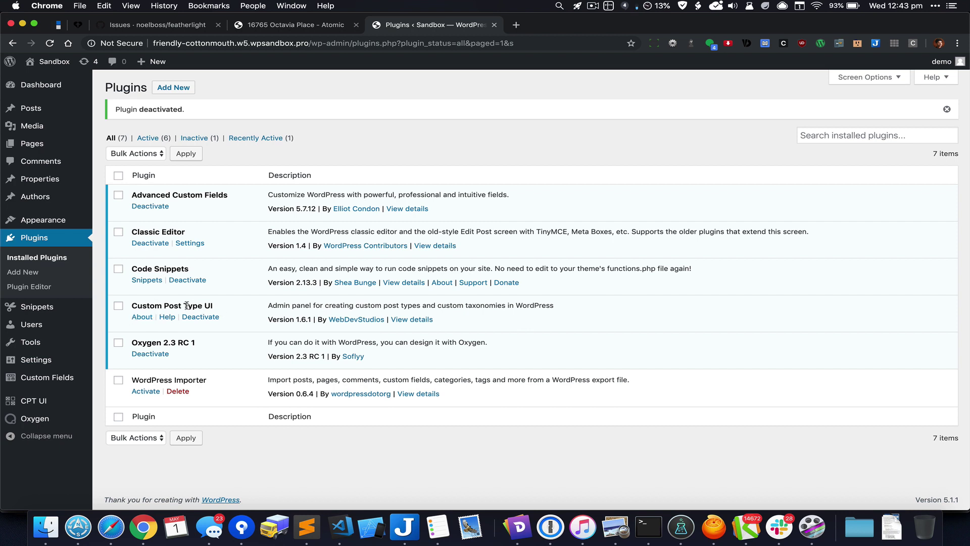
- Load the Authors (book_author) post type settings in CPT UI, then go to Custom Fields groups
{"action": "left_click", "coordinate": [59, 403]}
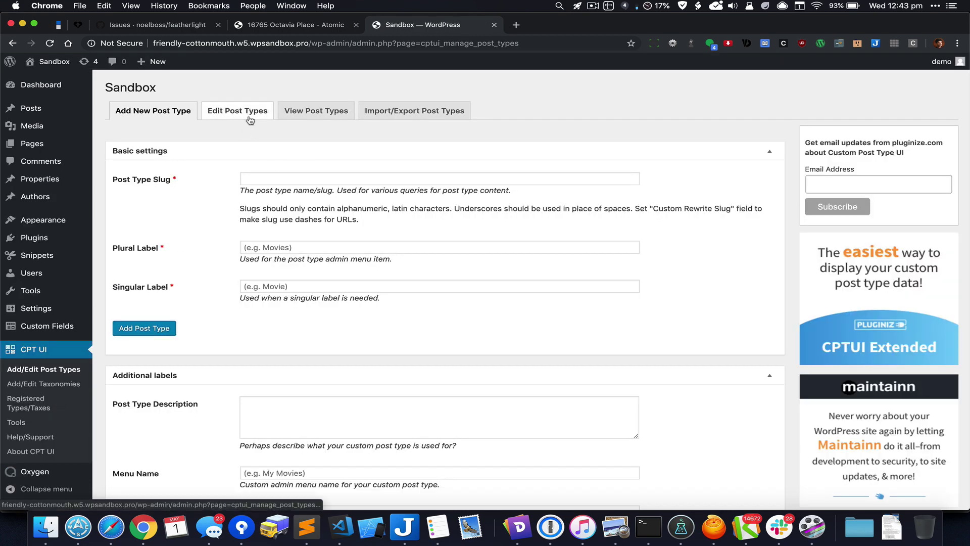
{"action": "left_click", "coordinate": [249, 120]}
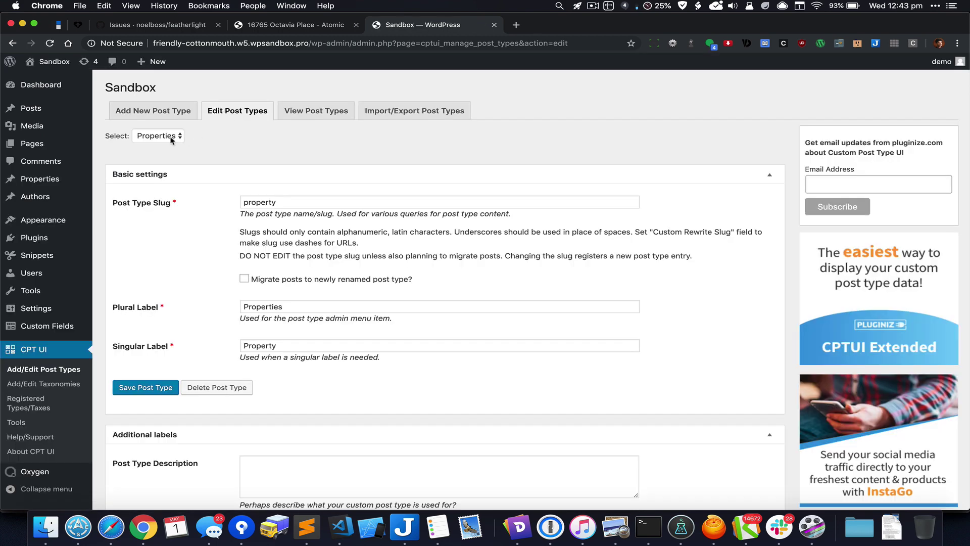
{"action": "left_click", "coordinate": [171, 140]}
{"action": "left_click", "coordinate": [170, 145]}
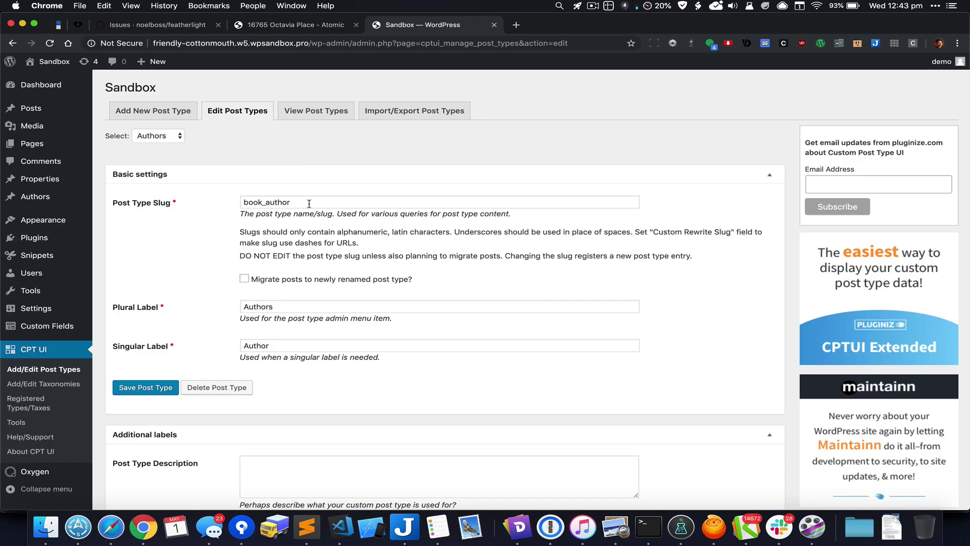
{"action": "left_click", "coordinate": [69, 331]}
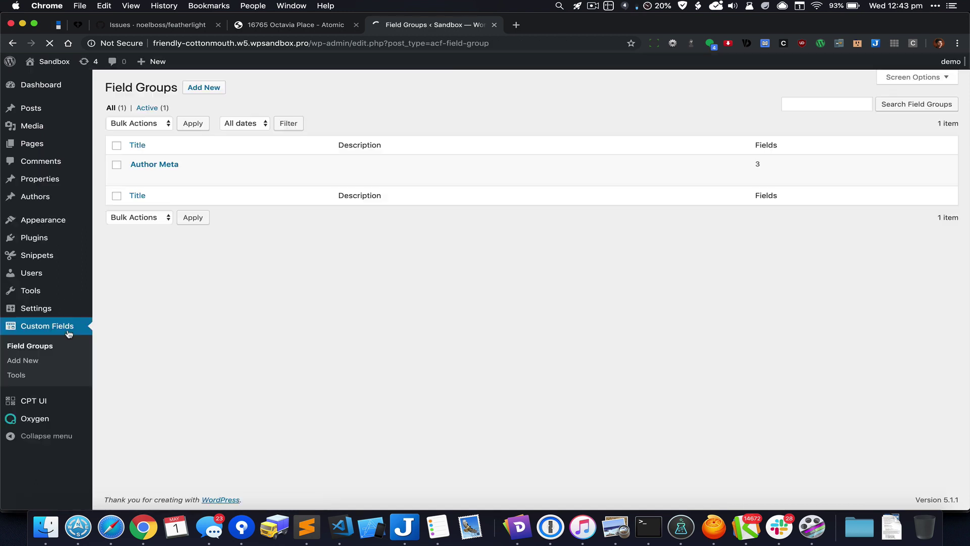
- Open the Author Meta group to see its Twitter, Facebook and Linkedin URL fields
{"action": "left_click", "coordinate": [170, 148]}
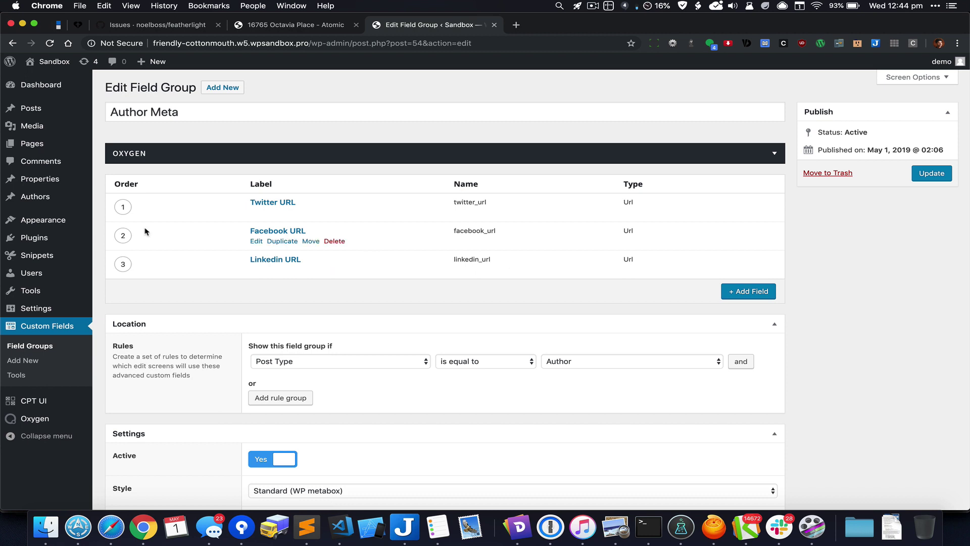
- Open the author post and check its stored Twitter, Facebook and Linkedin URL values
{"action": "left_click", "coordinate": [53, 199]}
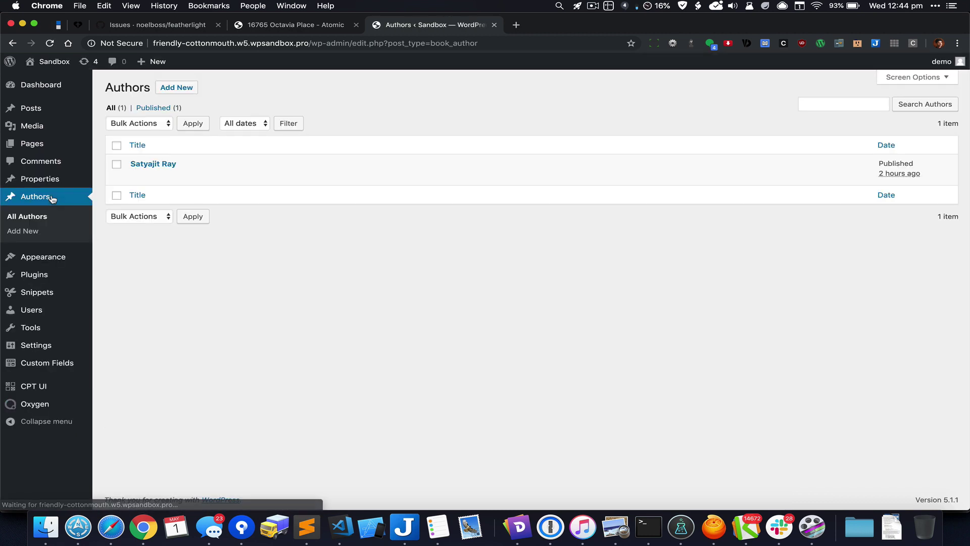
{"action": "left_click", "coordinate": [163, 164]}
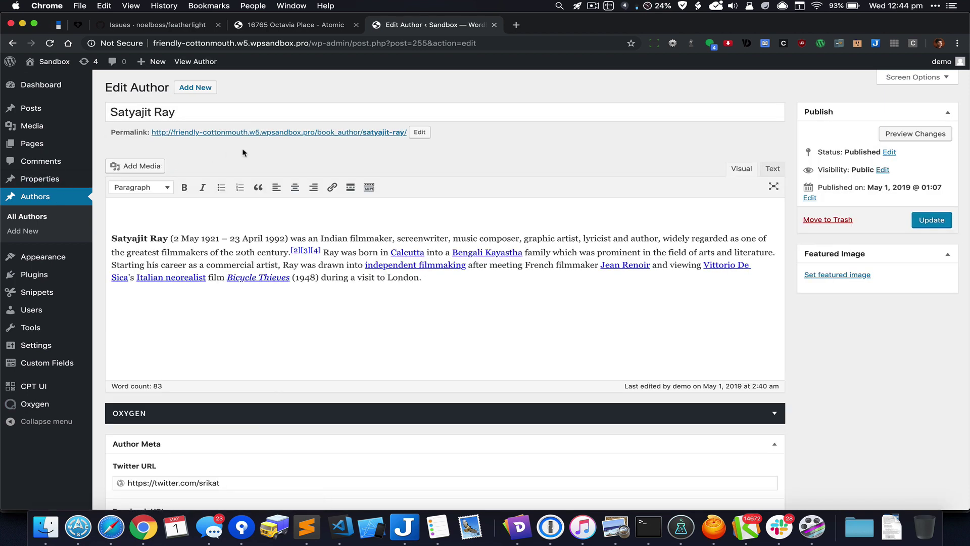
{"action": "left_click", "coordinate": [241, 107]}
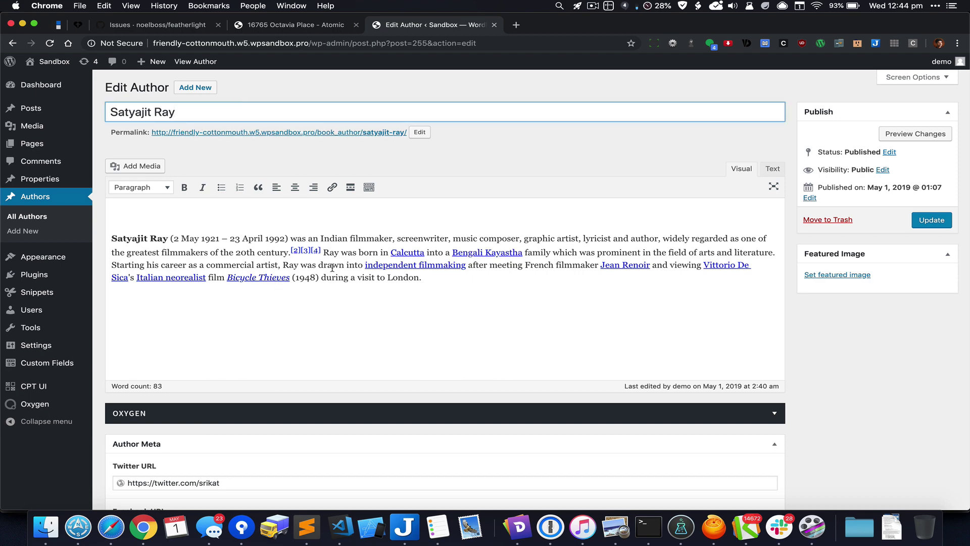
{"action": "scroll", "coordinate": [332, 268], "scroll_direction": "down", "scroll_amount": 3}
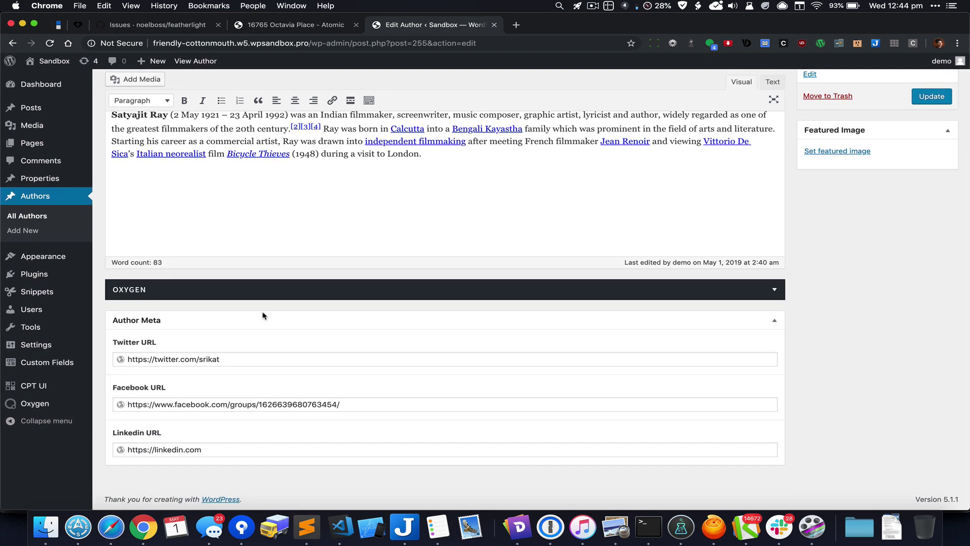
{"action": "left_click", "coordinate": [266, 357]}
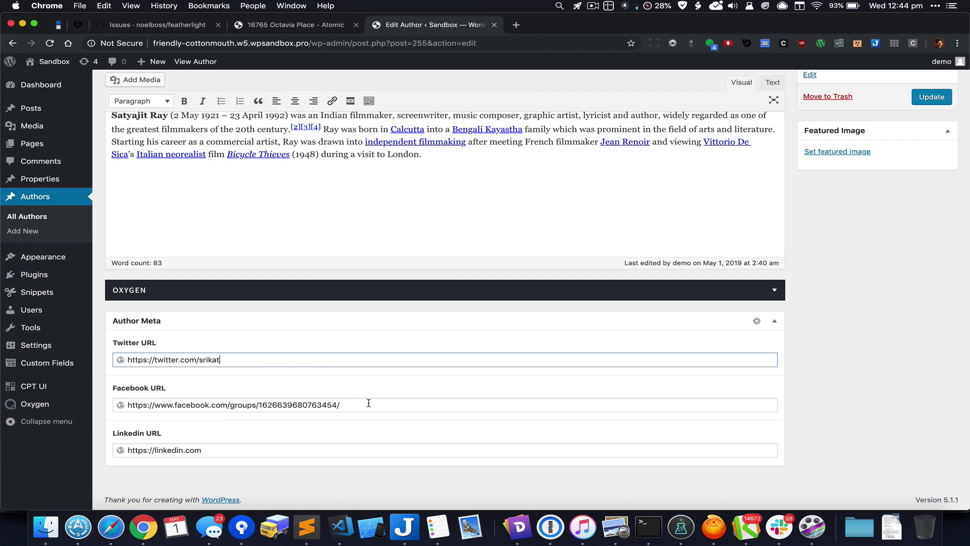
{"action": "left_click", "coordinate": [350, 404]}
{"action": "left_click", "coordinate": [329, 454]}
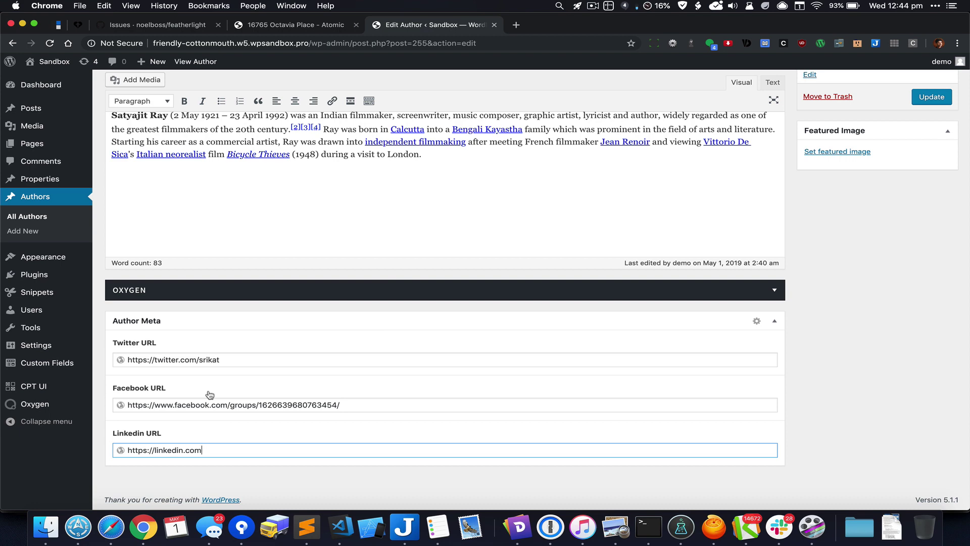
{"action": "scroll", "coordinate": [210, 394], "scroll_direction": "up", "scroll_amount": 5}
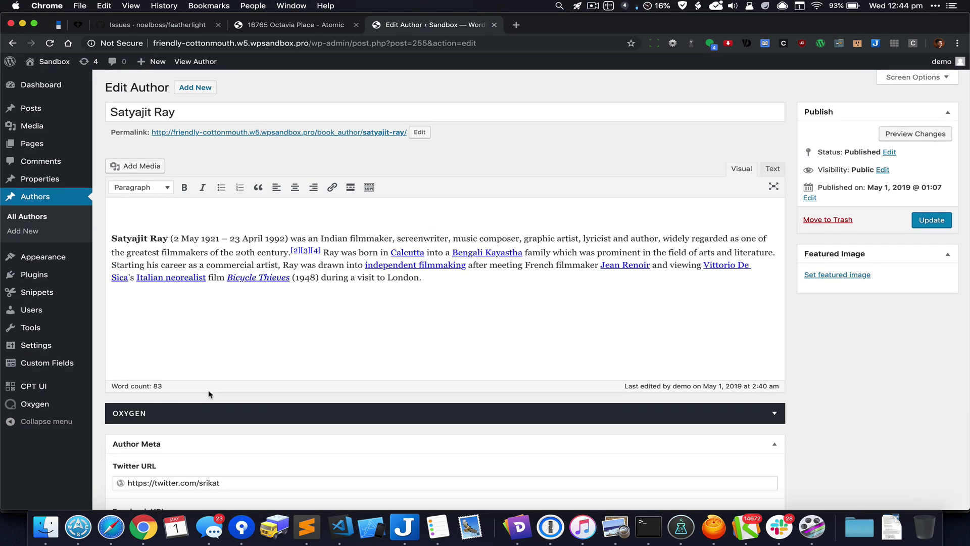
{"action": "mouse_move", "coordinate": [50, 404]}
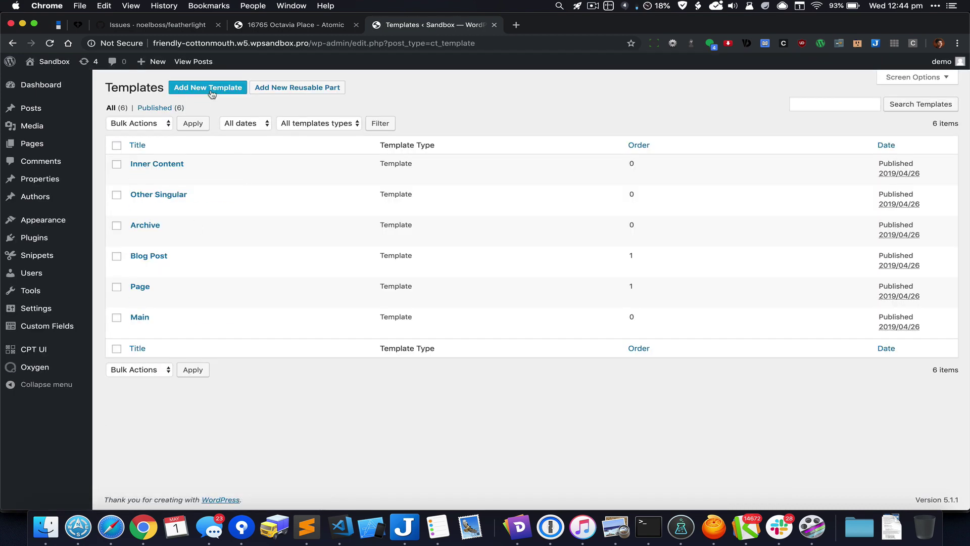
- Create a new Oxygen template titled 'Single Book Author' inheriting its design from Main
{"action": "left_click", "coordinate": [212, 94]}
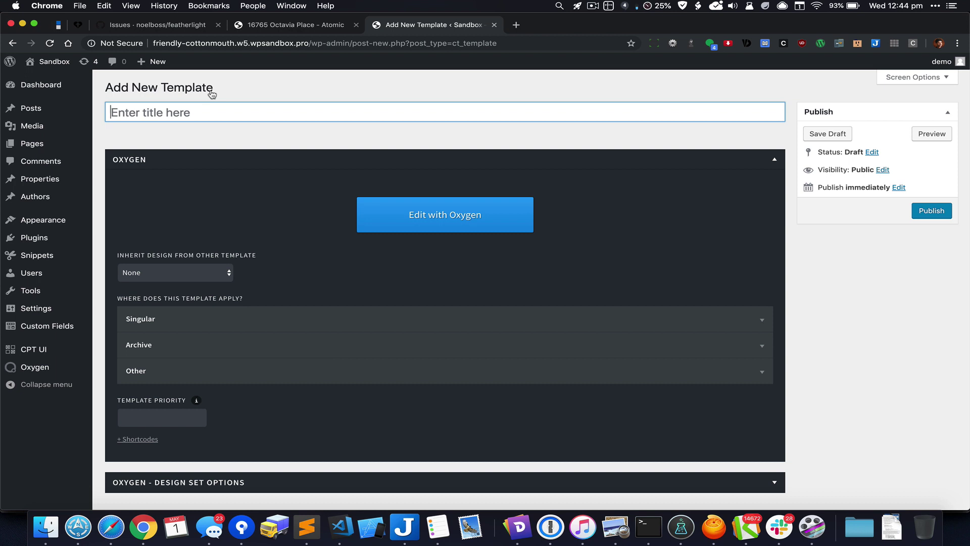
{"action": "type", "text": "S"}
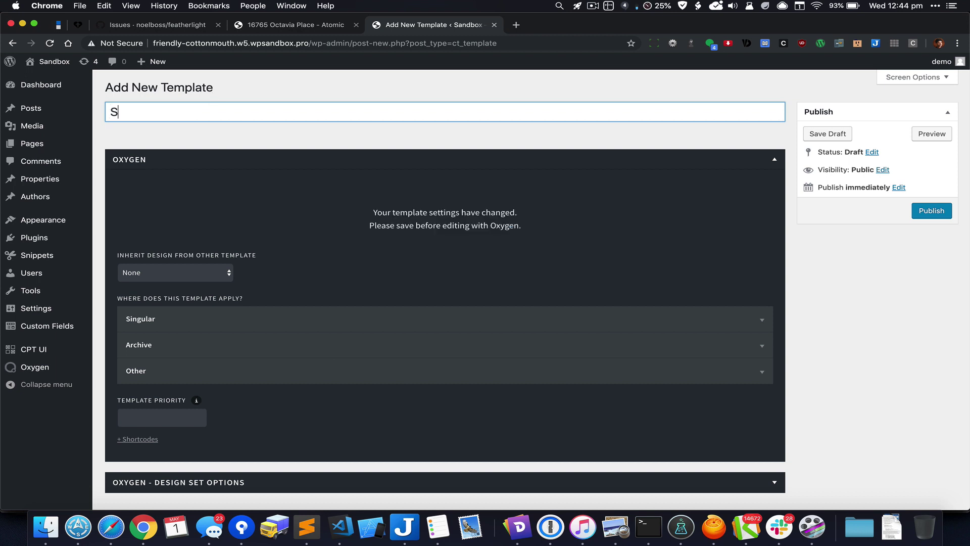
{"action": "type", "text": "ingle Book"}
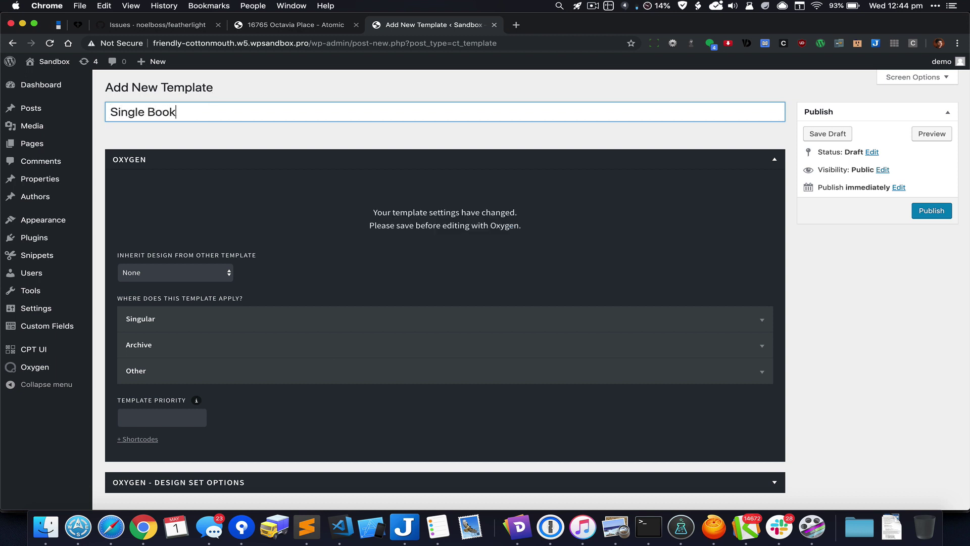
{"action": "type", "text": " Author"}
{"action": "left_click", "coordinate": [159, 270]}
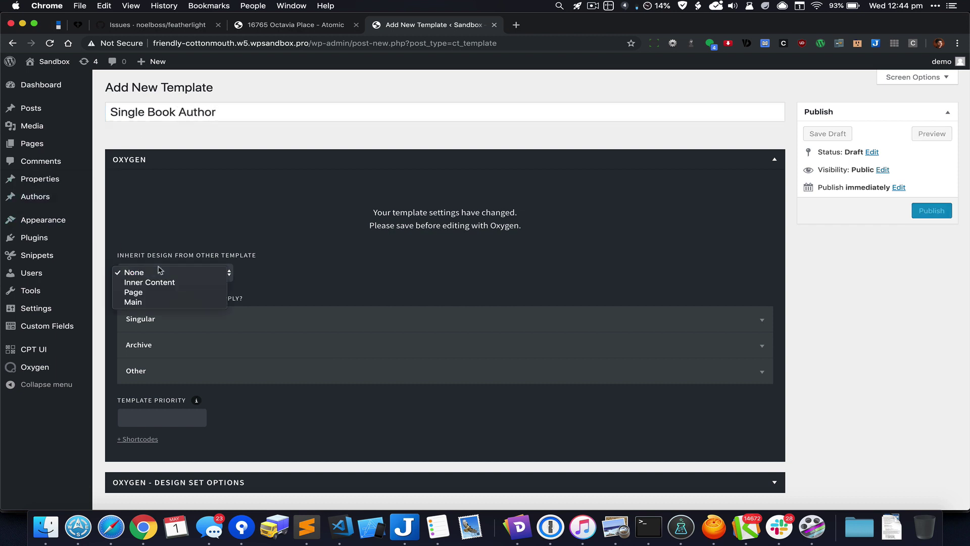
{"action": "left_click", "coordinate": [162, 301]}
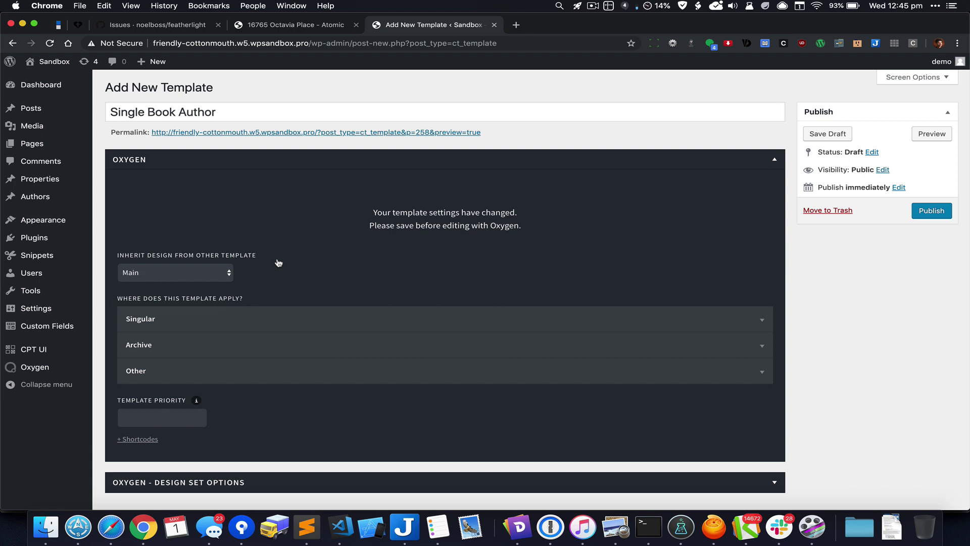
- Apply the template to singular Authors with priority 1 and publish it
{"action": "left_click", "coordinate": [232, 319]}
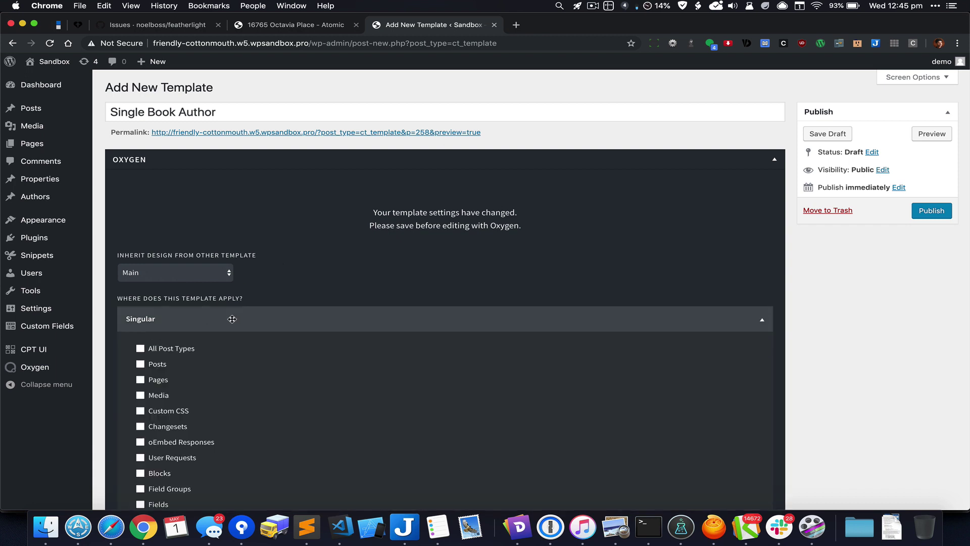
{"action": "scroll", "coordinate": [232, 319], "scroll_direction": "down", "scroll_amount": 4}
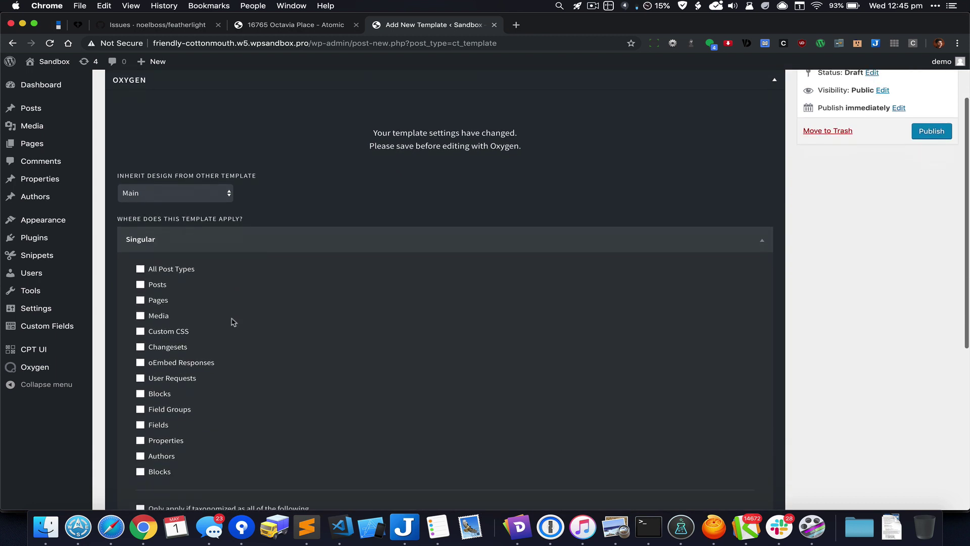
{"action": "left_click", "coordinate": [141, 440]}
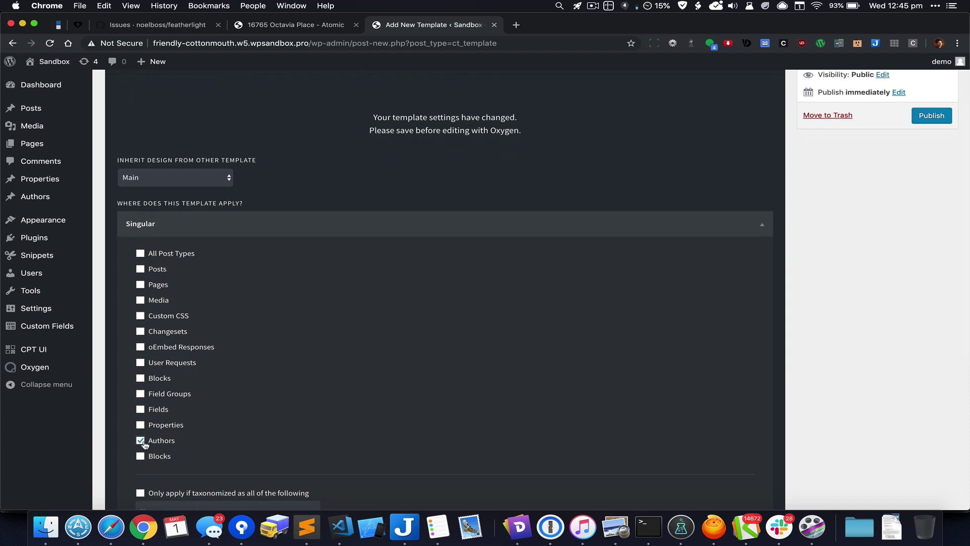
{"action": "scroll", "coordinate": [292, 391], "scroll_direction": "down", "scroll_amount": 2}
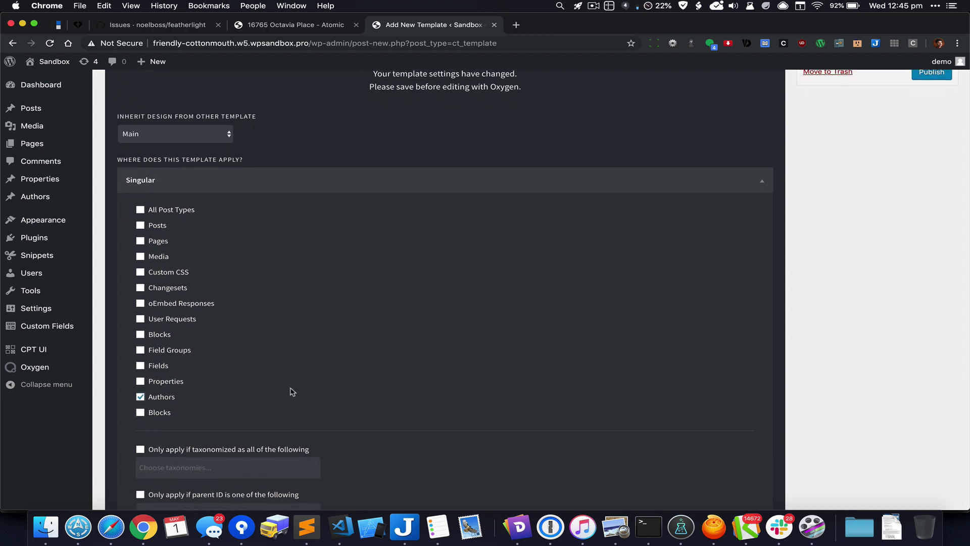
{"action": "scroll", "coordinate": [292, 391], "scroll_direction": "down", "scroll_amount": 10}
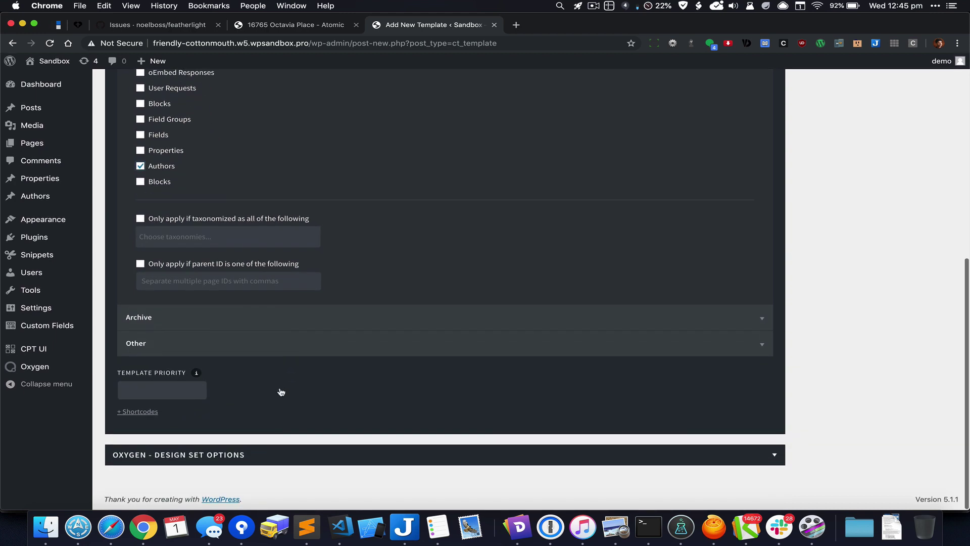
{"action": "left_click", "coordinate": [173, 388]}
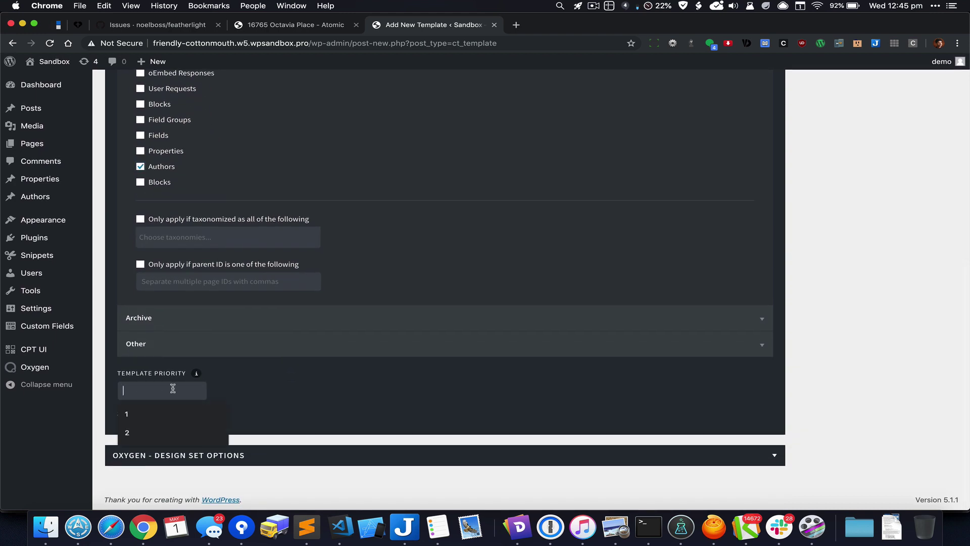
{"action": "left_click", "coordinate": [154, 414]}
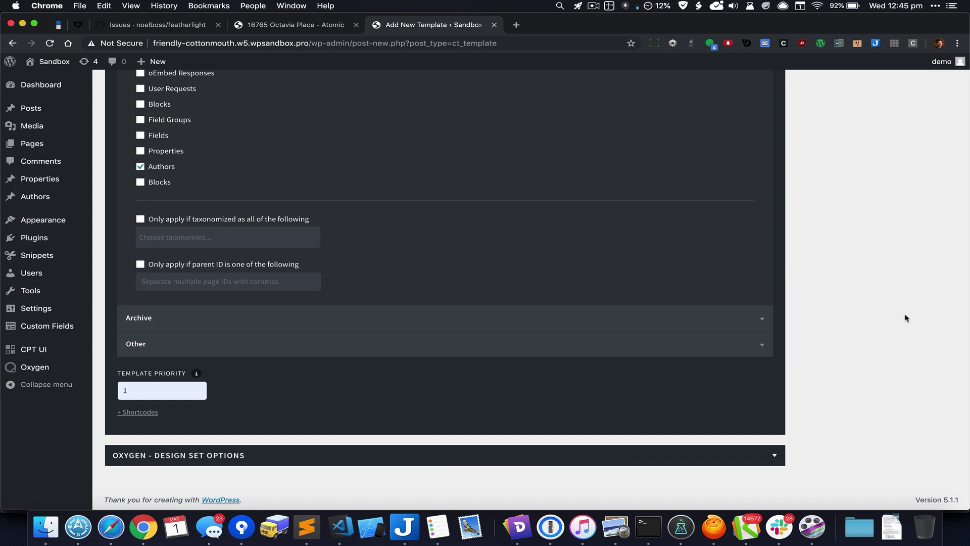
{"action": "scroll", "coordinate": [904, 317], "scroll_direction": "up", "scroll_amount": 15}
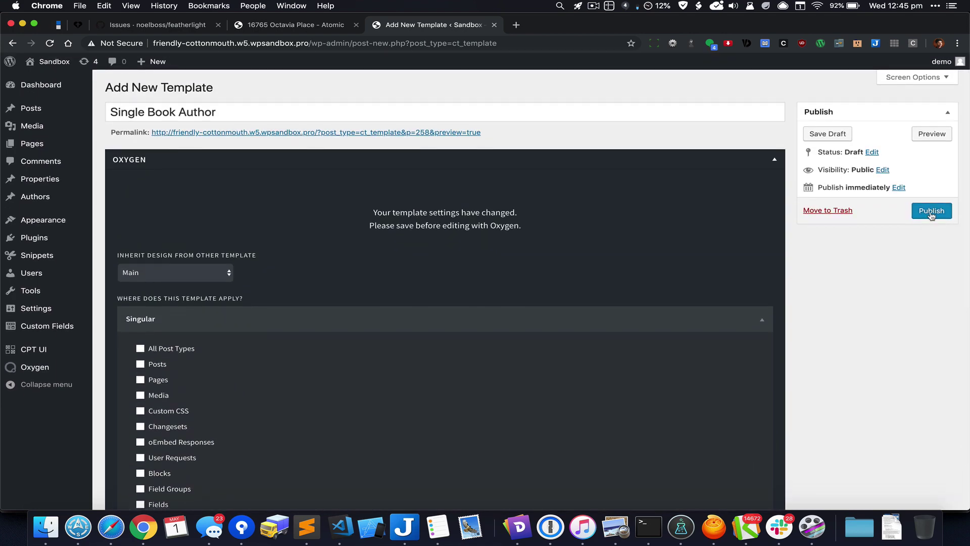
{"action": "left_click", "coordinate": [931, 212]}
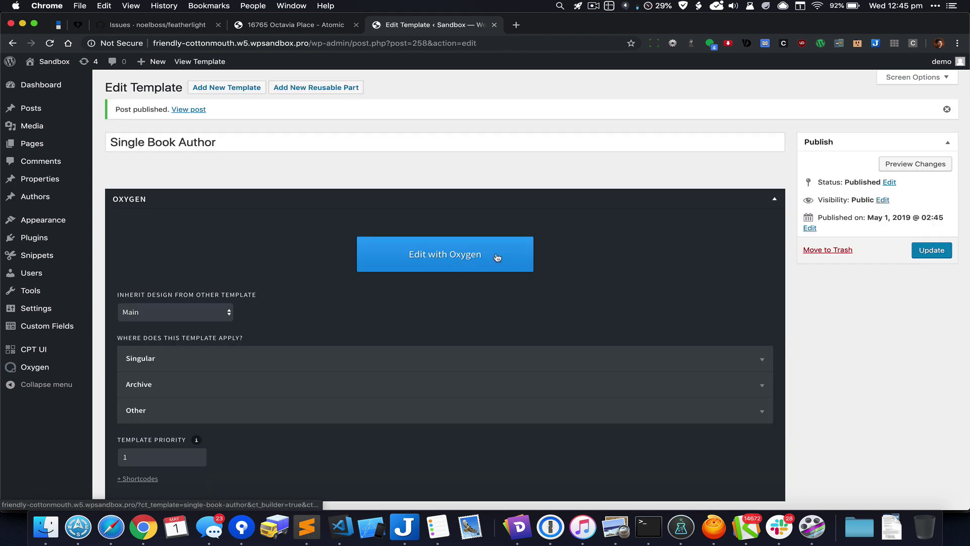
- Edit the template in Oxygen, add a Section and insert a dynamic post-title heading
{"action": "left_click", "coordinate": [497, 257]}
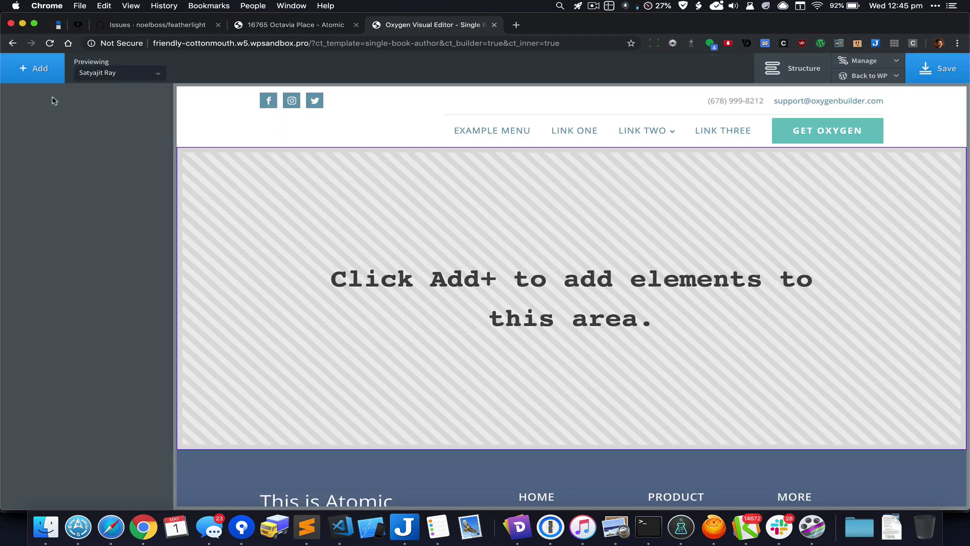
{"action": "left_click", "coordinate": [42, 70]}
{"action": "left_click", "coordinate": [64, 168]}
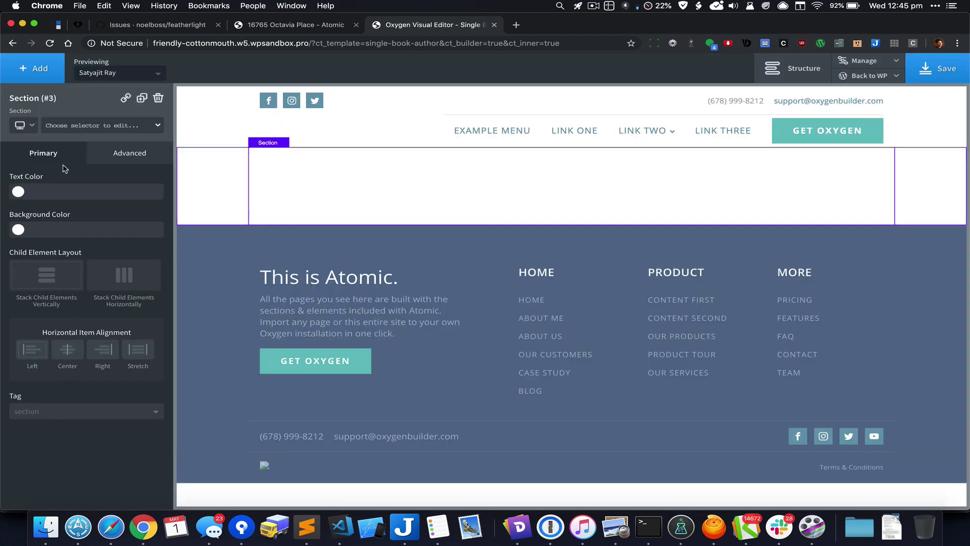
{"action": "left_click", "coordinate": [40, 72]}
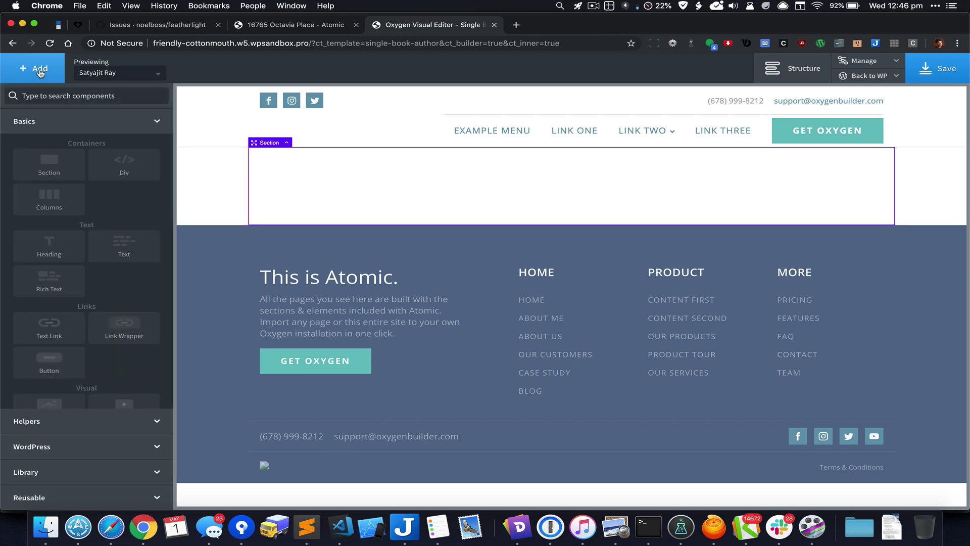
{"action": "left_click", "coordinate": [81, 448]}
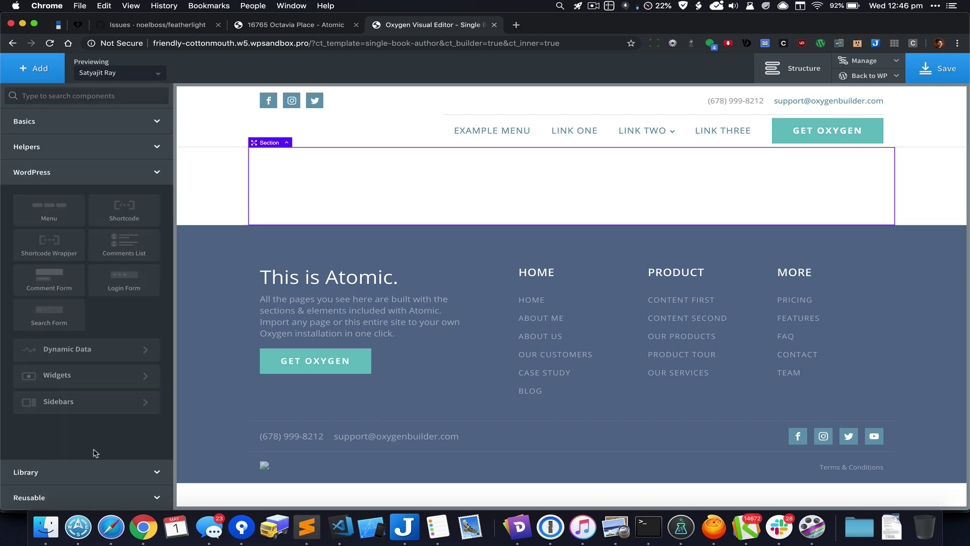
{"action": "left_click", "coordinate": [109, 358]}
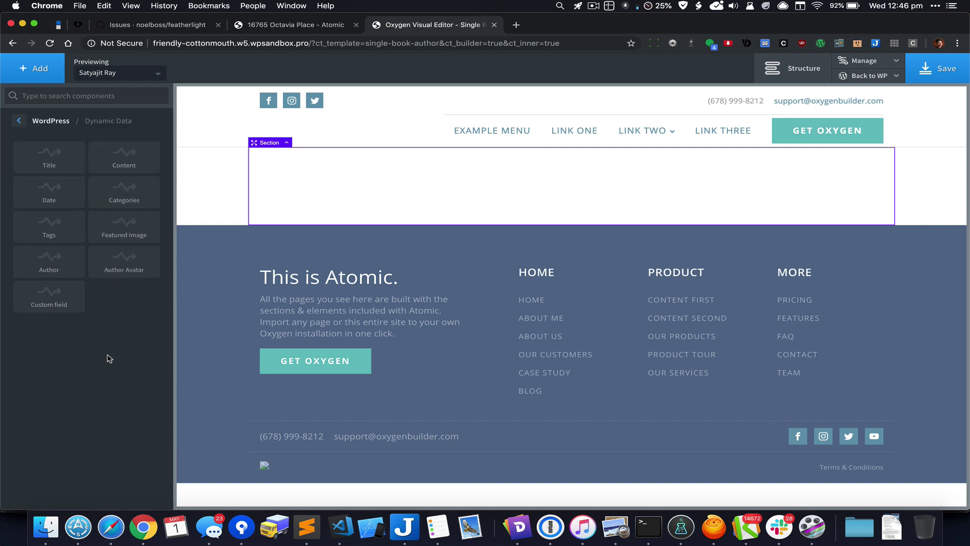
{"action": "left_click", "coordinate": [58, 164]}
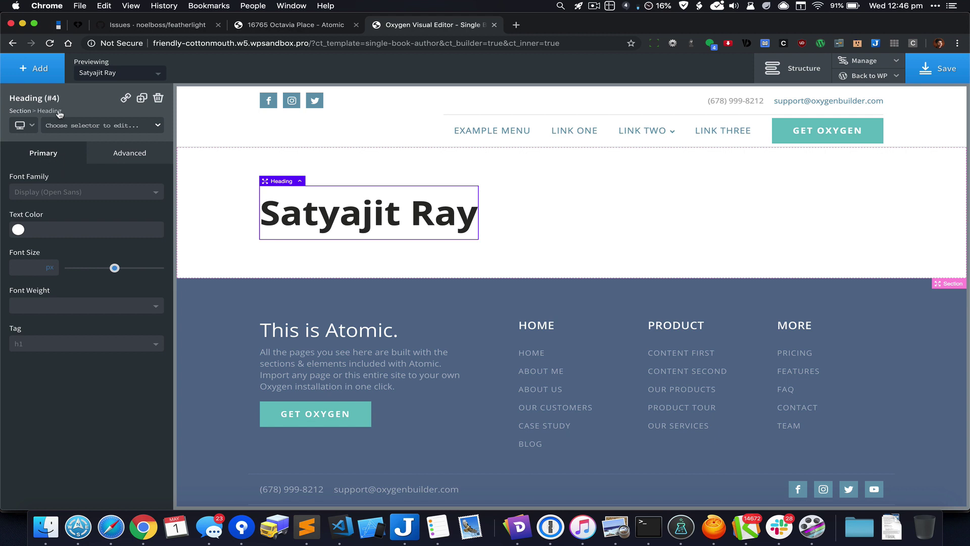
- Add dynamic post Content below the heading and an empty Div beneath it
{"action": "left_click", "coordinate": [33, 68]}
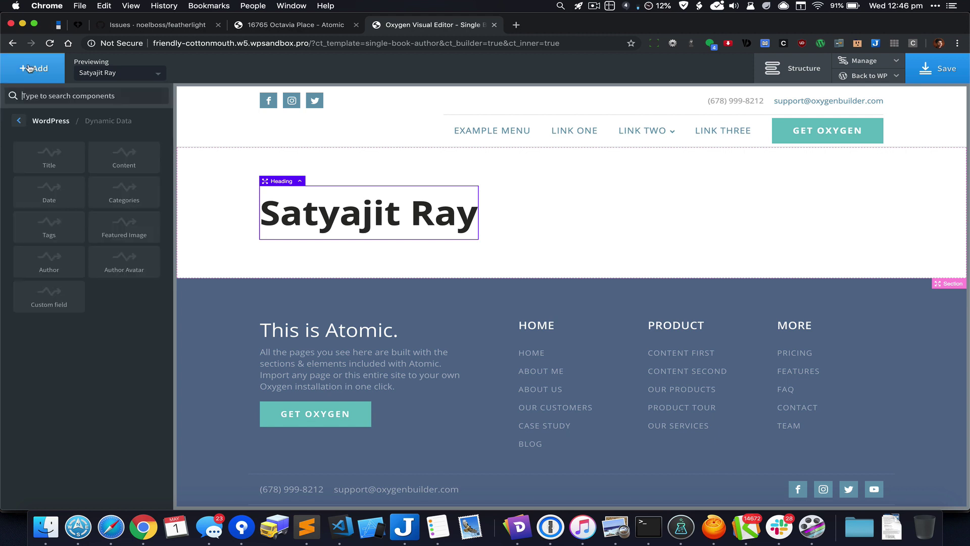
{"action": "left_click", "coordinate": [148, 161]}
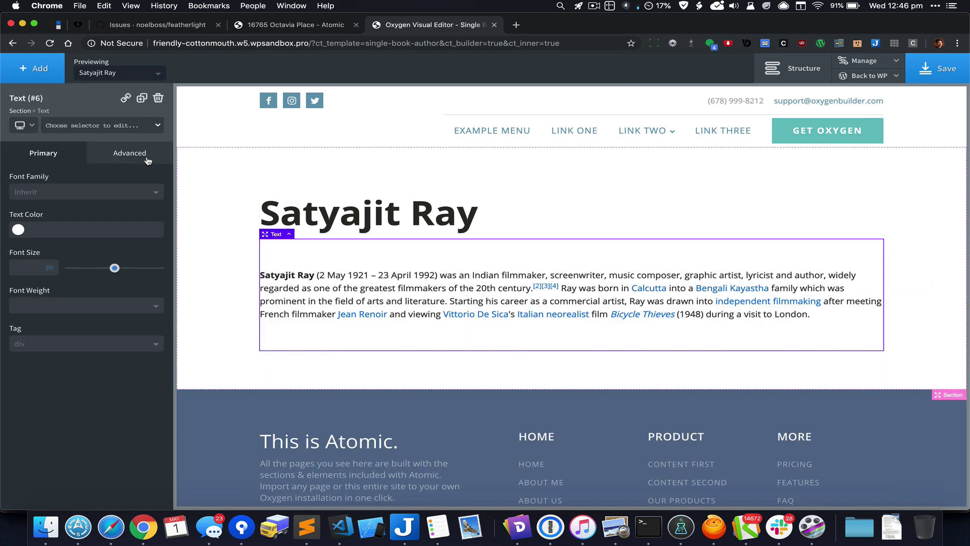
{"action": "left_click", "coordinate": [33, 68]}
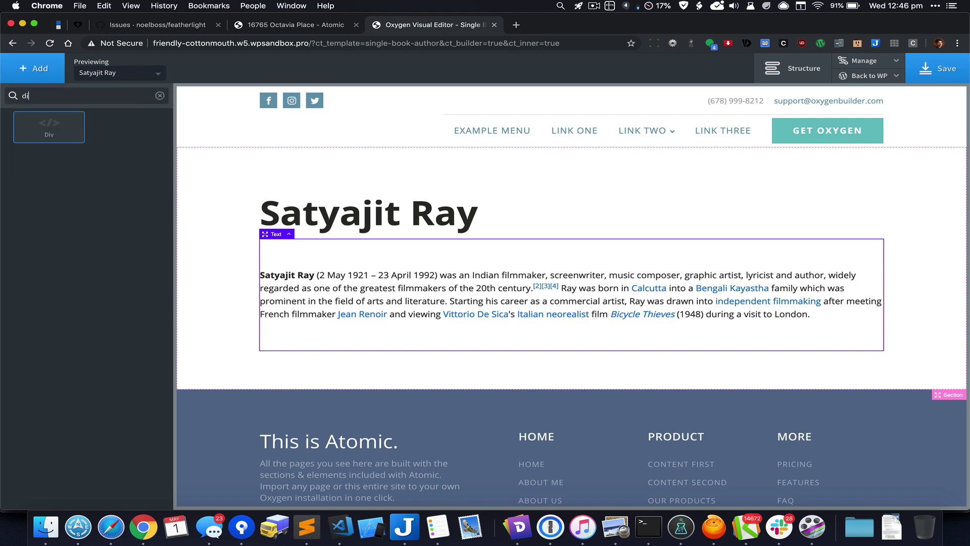
{"action": "type", "text": "c"}
{"action": "key", "text": "BackSpace"}
{"action": "left_click", "coordinate": [64, 130]}
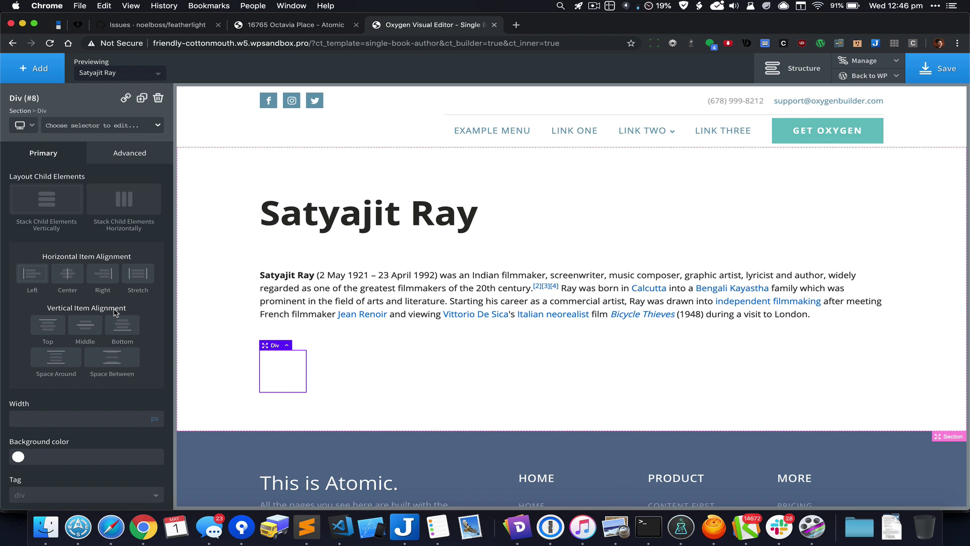
{"action": "left_click", "coordinate": [45, 71]}
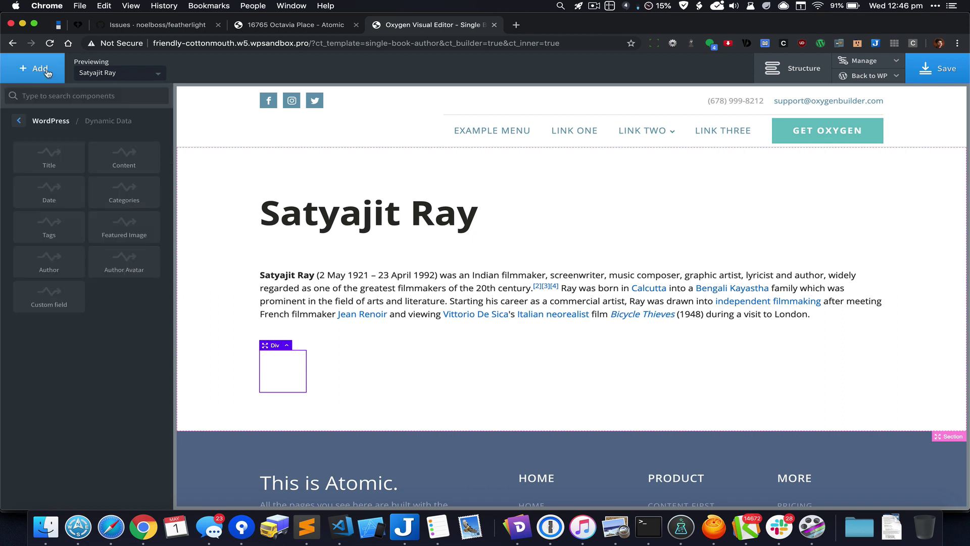
- Insert an Icon into the Div, set to the Twitter bird at size 30
{"action": "type", "text": "icon"}
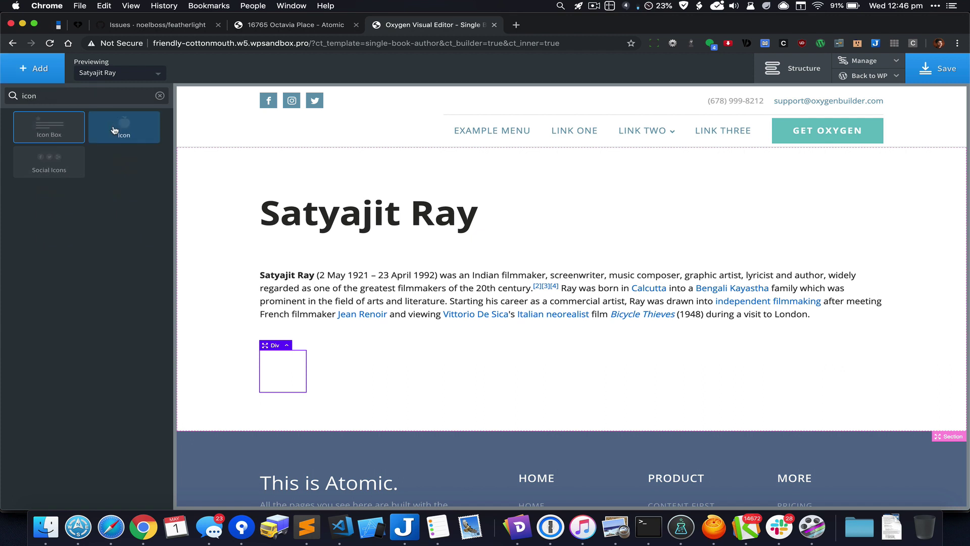
{"action": "left_click", "coordinate": [115, 131]}
{"action": "left_click", "coordinate": [79, 345]}
{"action": "key", "text": "super+a"}
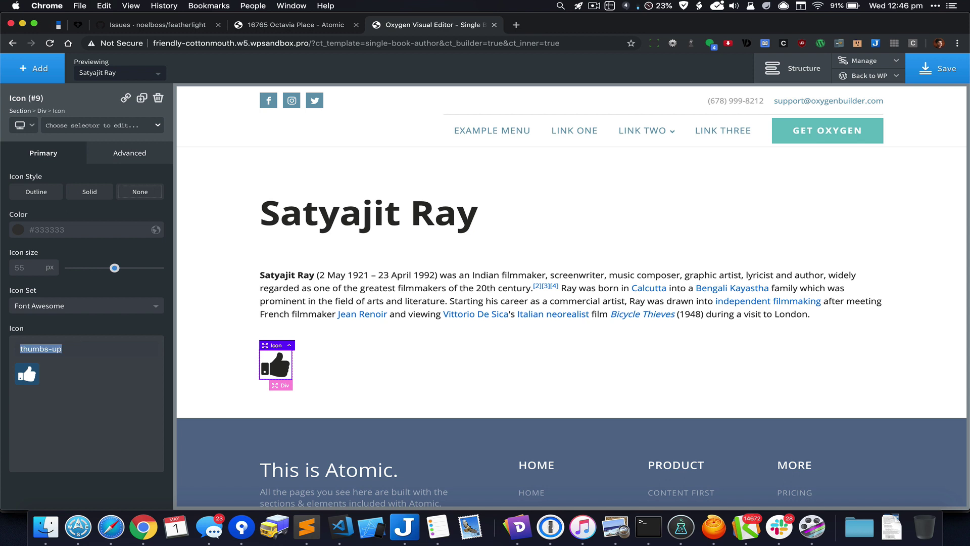
{"action": "type", "text": "twit"}
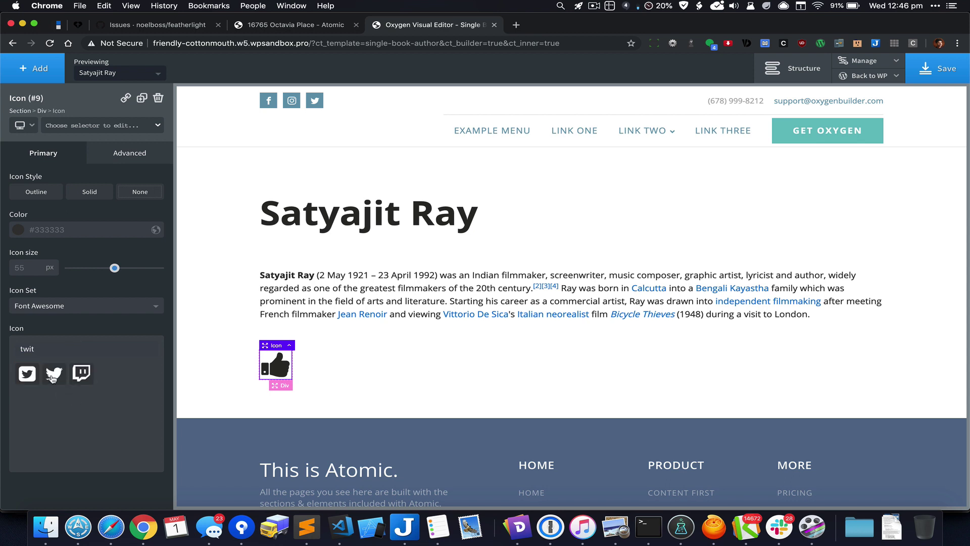
{"action": "type", "text": "ter"}
{"action": "left_click", "coordinate": [54, 374]}
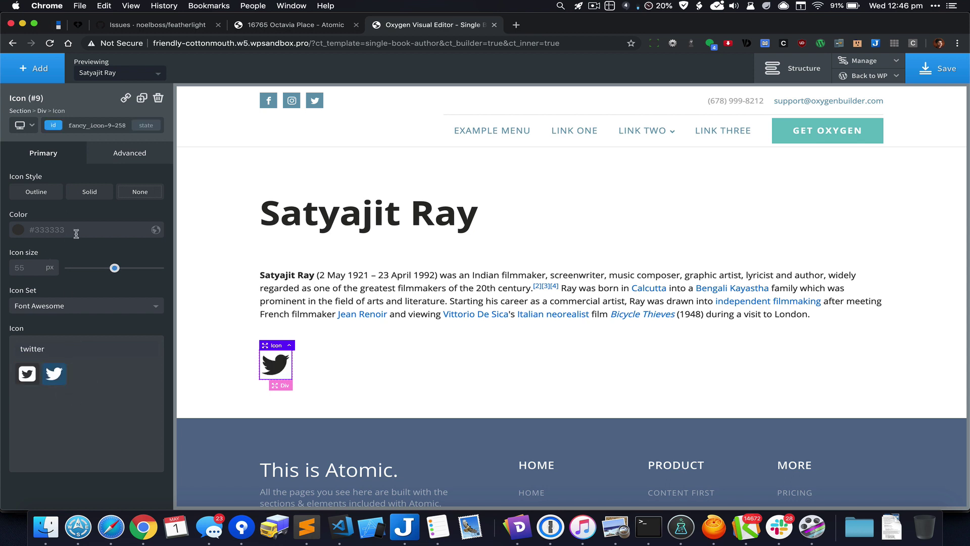
{"action": "double_click", "coordinate": [36, 267]}
{"action": "type", "text": "30"}
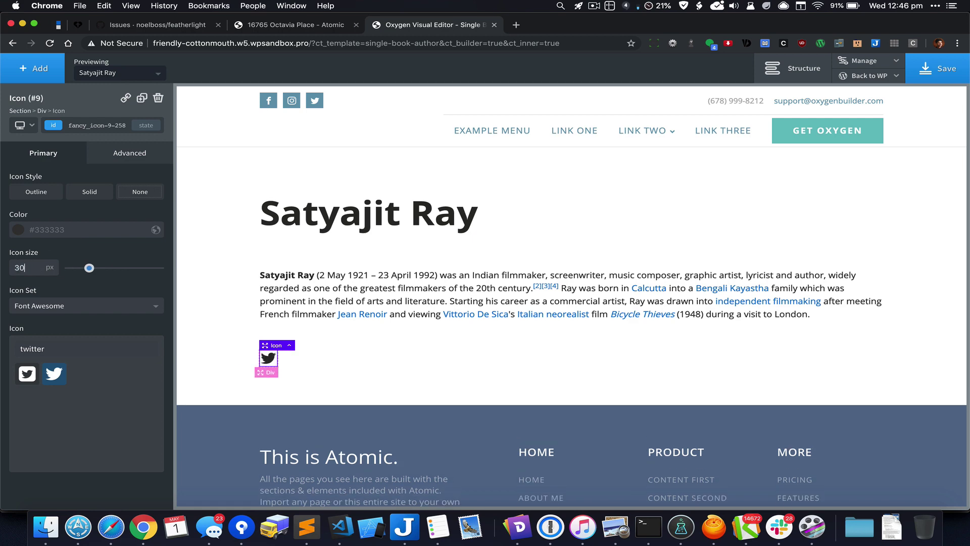
- Open twitter.com in a new browser tab
{"action": "key", "text": "super+t"}
{"action": "type", "text": "twitter.com"}
{"action": "key", "text": "Return"}
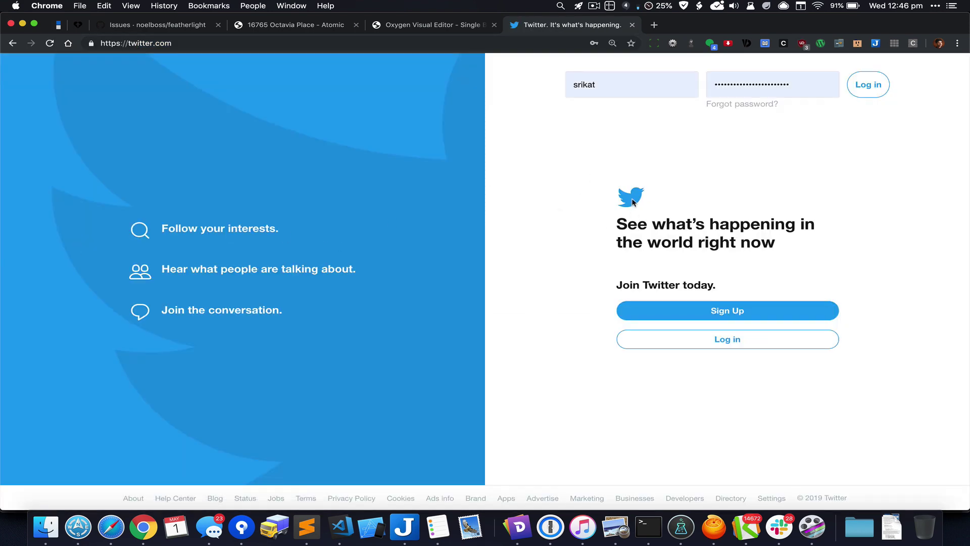
- Sample the Twitter bird logo's blue with the screen colour picker
{"action": "key", "text": "super+shift+c"}
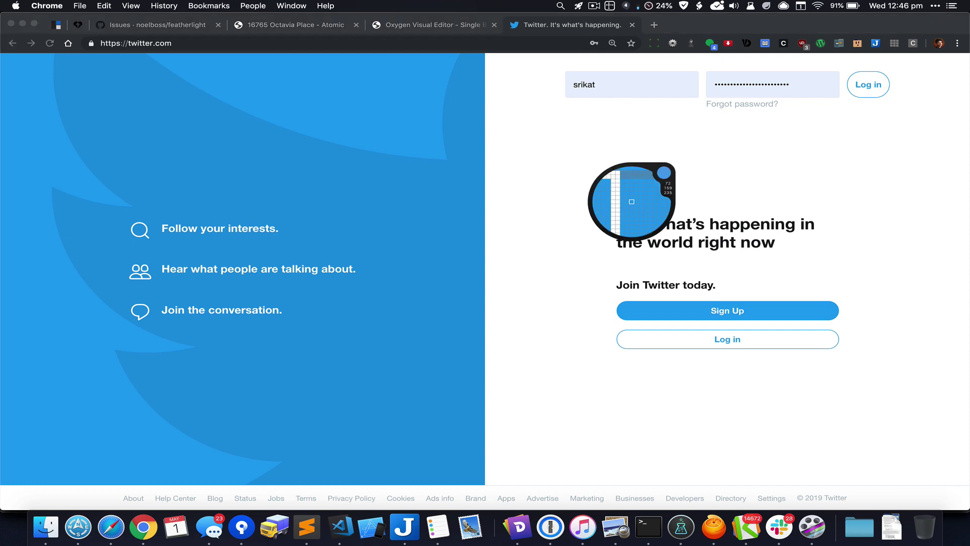
{"action": "left_click", "coordinate": [624, 201]}
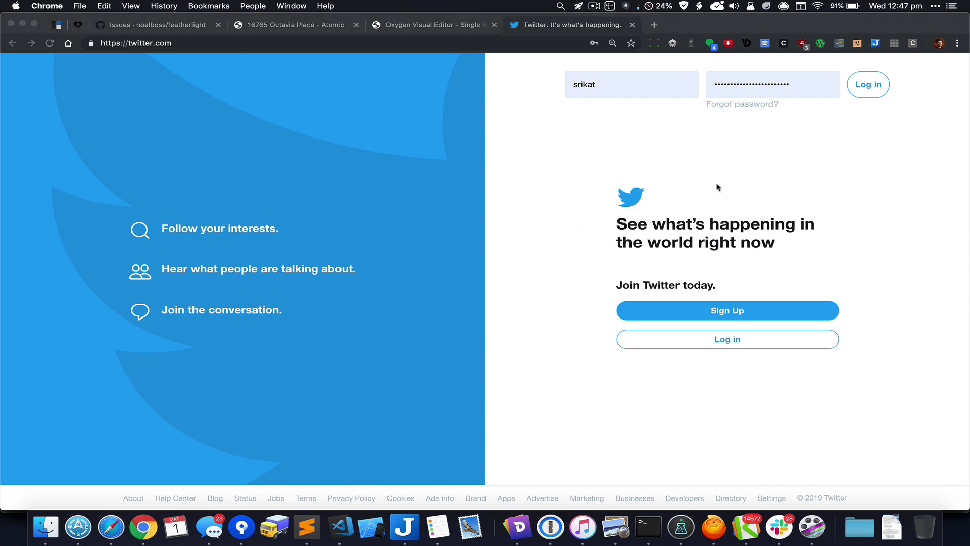
- Back in Oxygen, set the Twitter icon colour to the sampled #48a0eb
{"action": "key", "text": "ctrl+shift+Tab"}
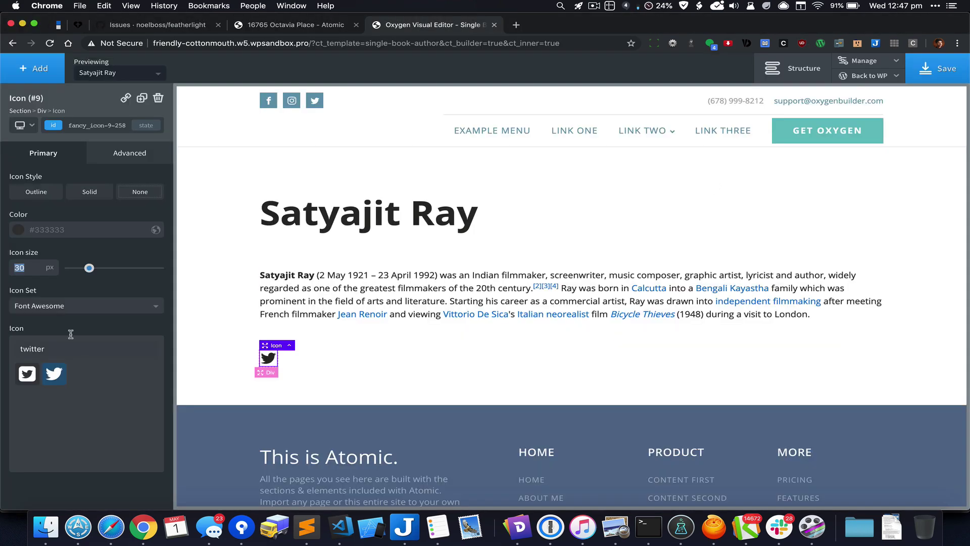
{"action": "double_click", "coordinate": [88, 235]}
{"action": "key", "text": "super+v"}
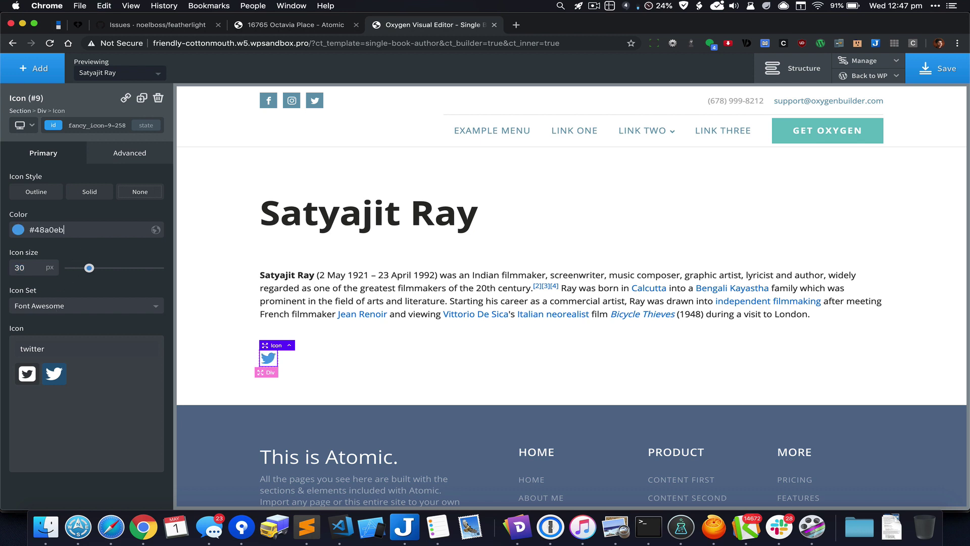
- Wrap the Twitter icon in a link to the ACF Twitter URL field and save the template
{"action": "left_click", "coordinate": [127, 103]}
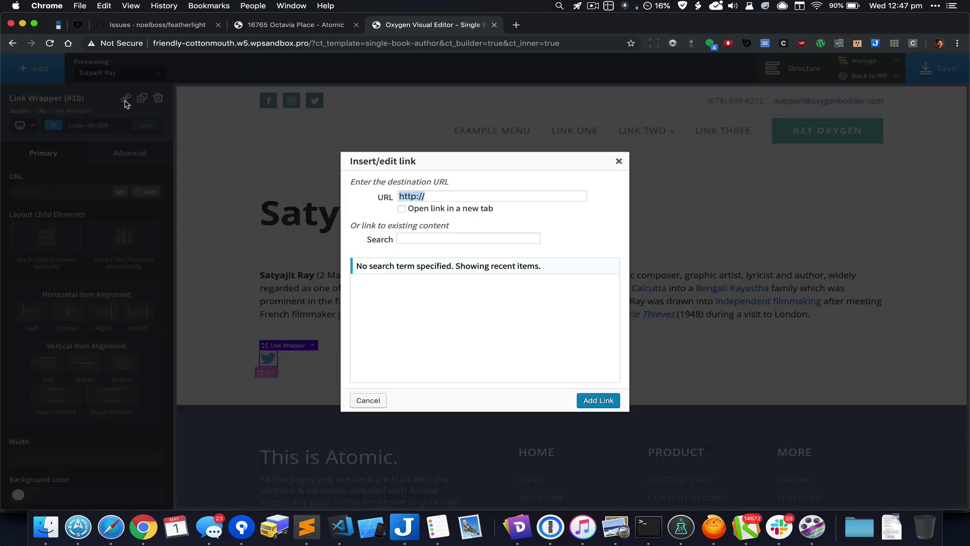
{"action": "left_click", "coordinate": [618, 162]}
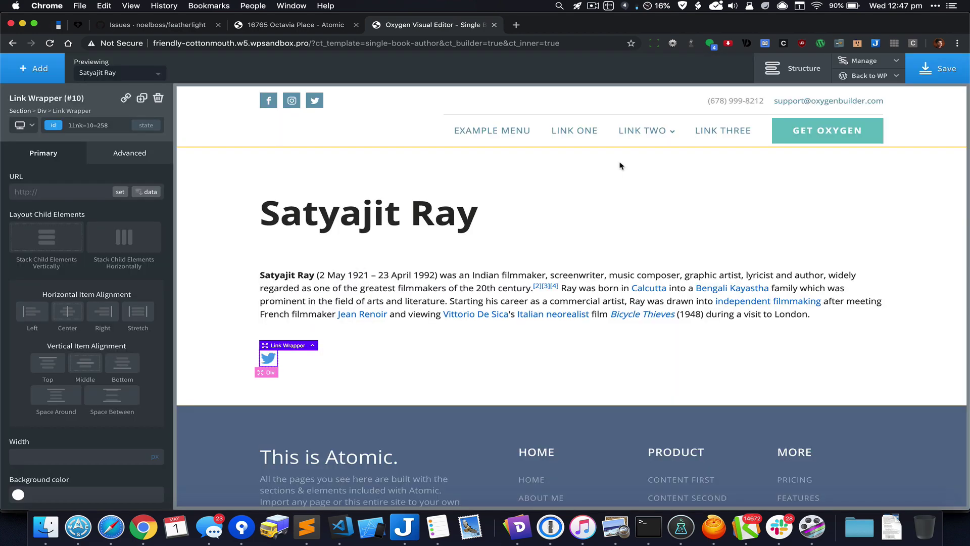
{"action": "left_click", "coordinate": [149, 193]}
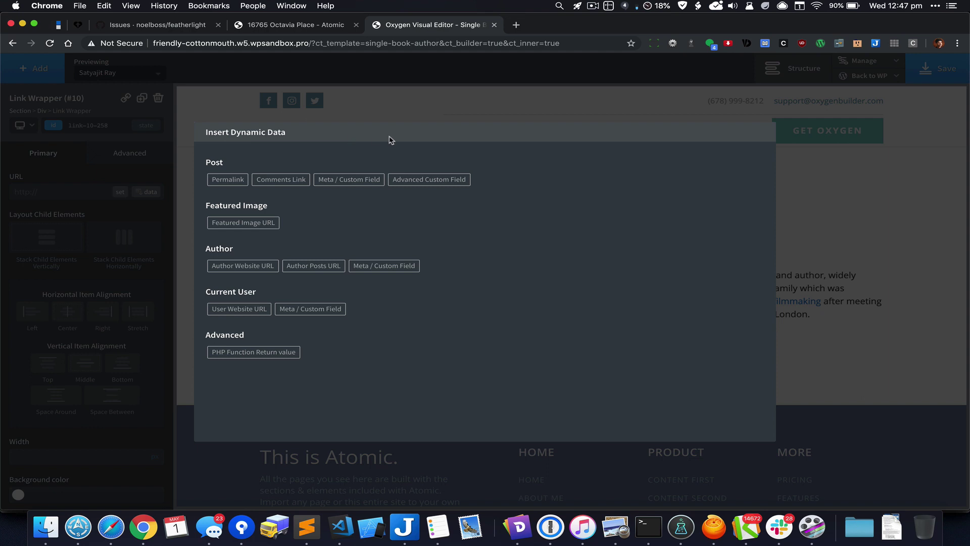
{"action": "left_click", "coordinate": [426, 180]}
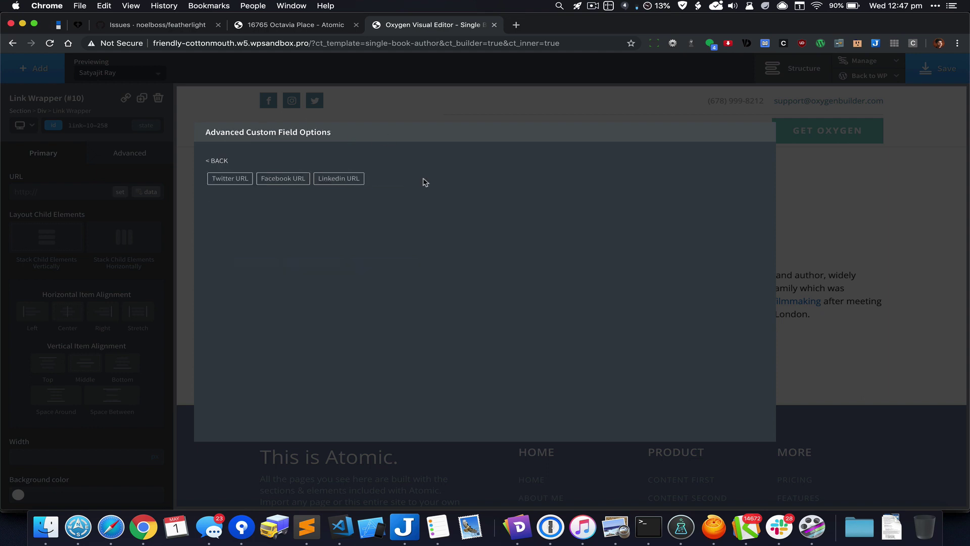
{"action": "left_click", "coordinate": [230, 179]}
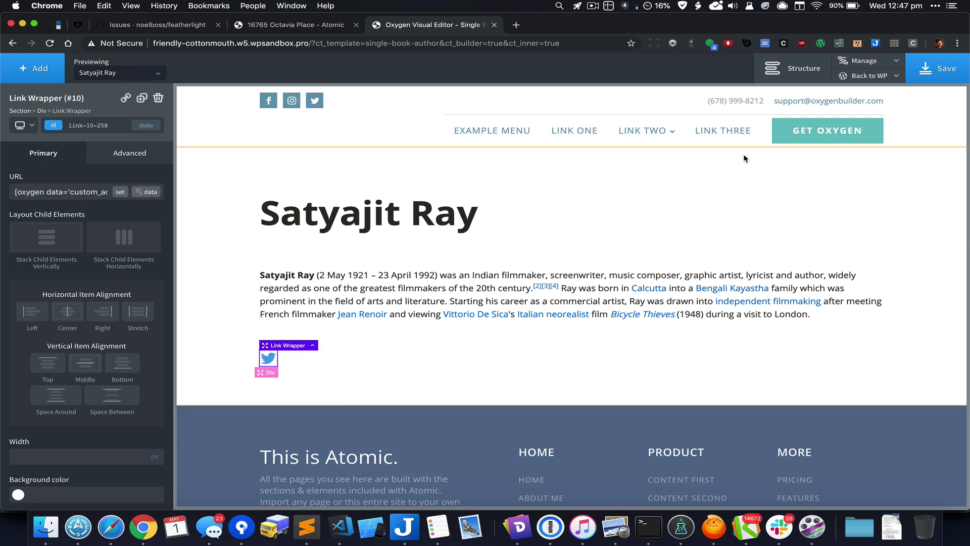
{"action": "left_click", "coordinate": [935, 70]}
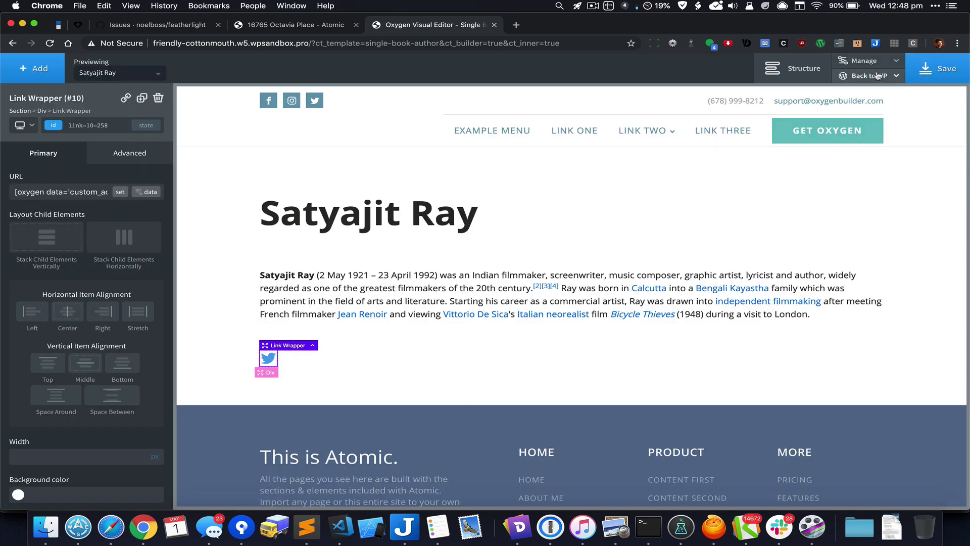
- Open the front-end author page in a new tab, then open Edit Author from the admin bar
{"action": "mouse_move", "coordinate": [878, 76]}
{"action": "right_click", "coordinate": [849, 109]}
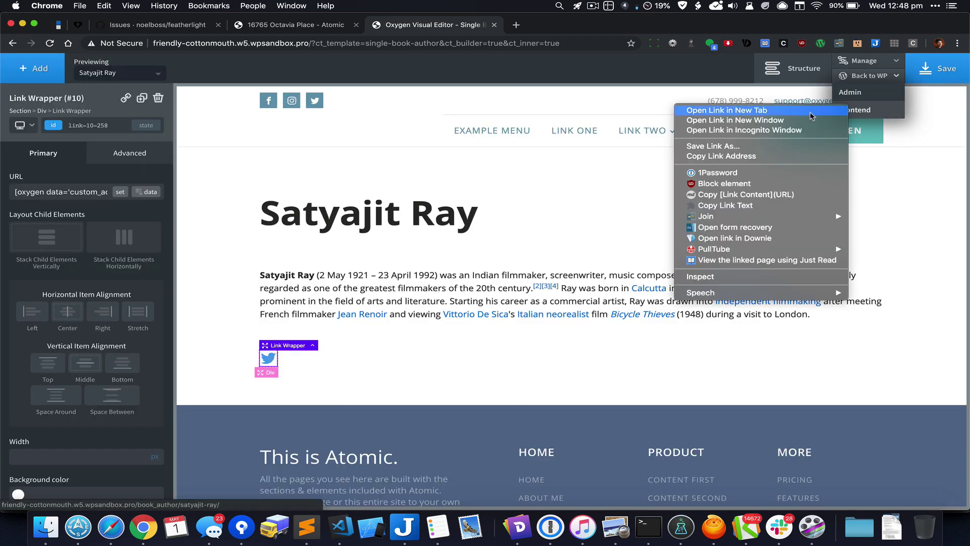
{"action": "left_click", "coordinate": [810, 111]}
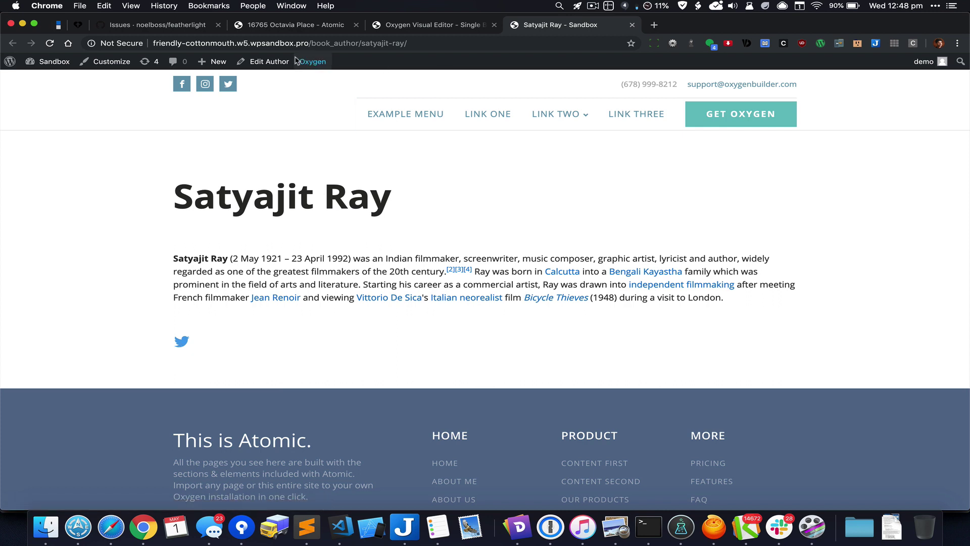
{"action": "right_click", "coordinate": [272, 67]}
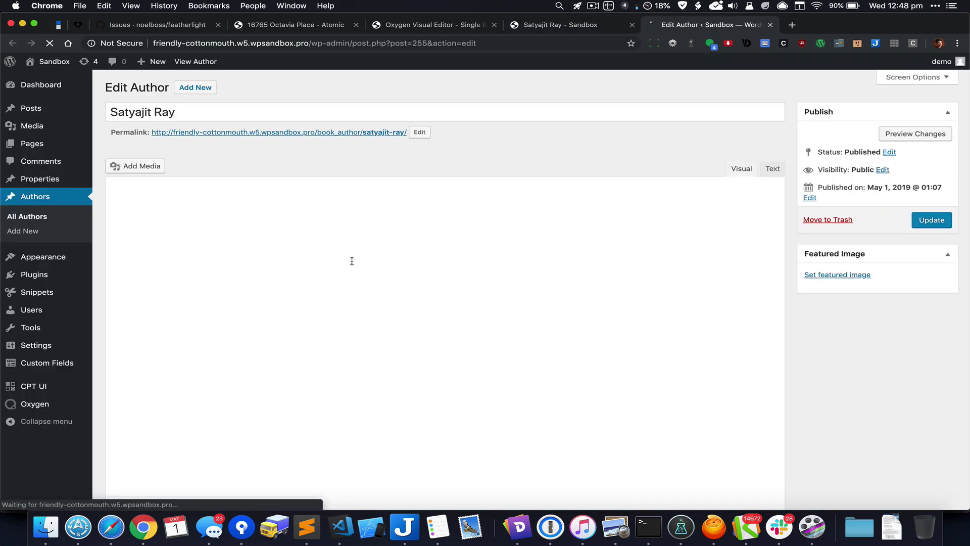
- Delete the author's Twitter URL in Author Meta, update the author, and return to the front-end tab
{"action": "scroll", "coordinate": [220, 360], "scroll_direction": "down", "scroll_amount": 1}
{"action": "scroll", "coordinate": [220, 360], "scroll_direction": "down", "scroll_amount": 3}
{"action": "left_click", "coordinate": [264, 449]}
{"action": "key", "text": "super+a"}
{"action": "key", "text": "BackSpace"}
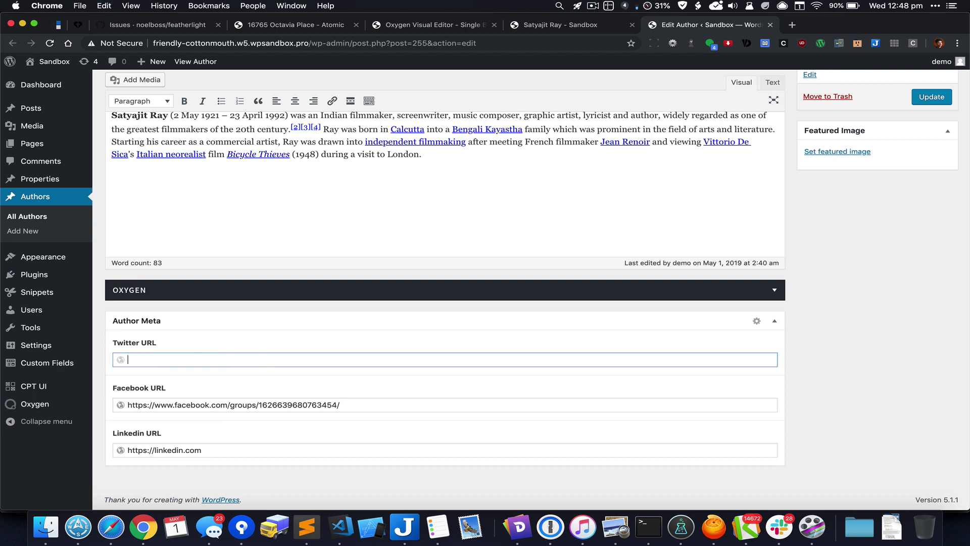
{"action": "left_click", "coordinate": [934, 100]}
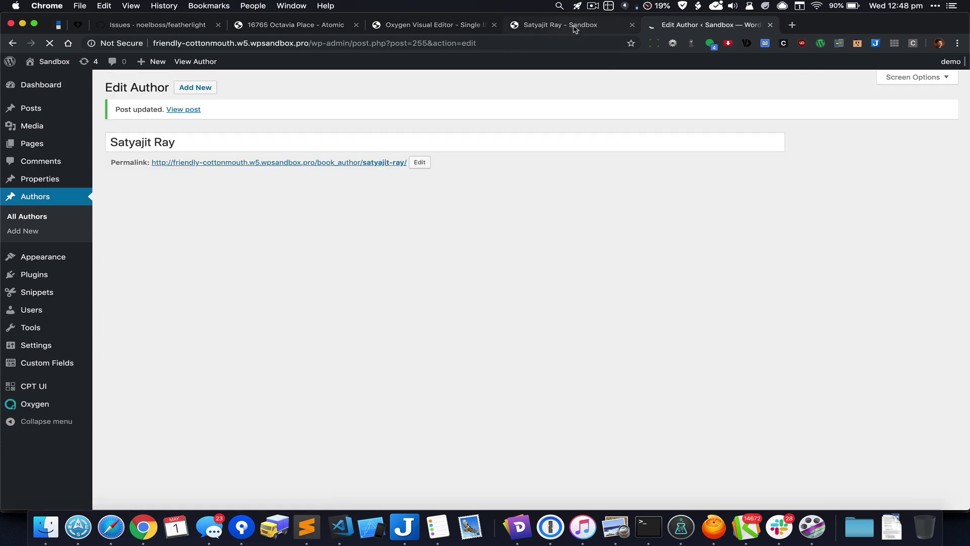
{"action": "left_click", "coordinate": [570, 25]}
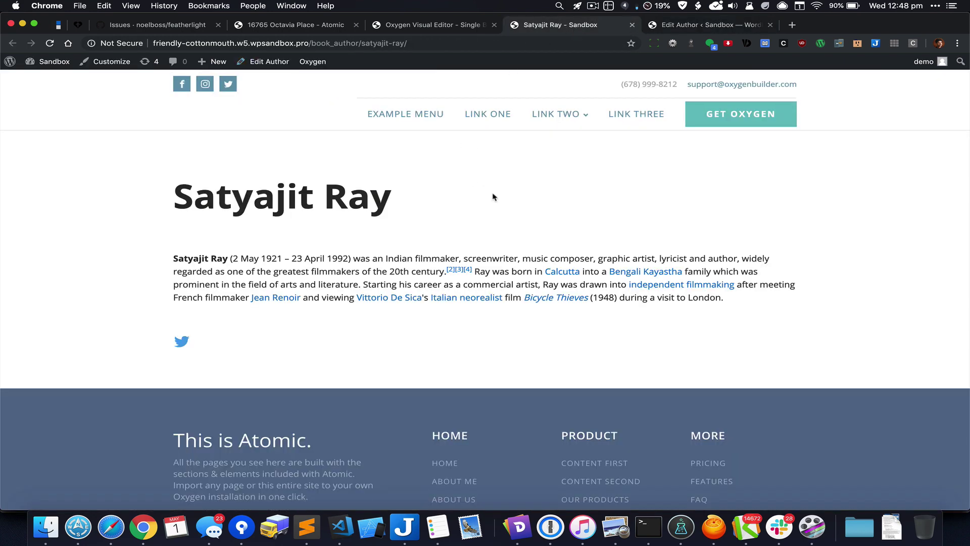
- Reload the front-end author page to confirm the Twitter icon still appears
{"action": "key", "text": "super+r"}
{"action": "left_click", "coordinate": [372, 44]}
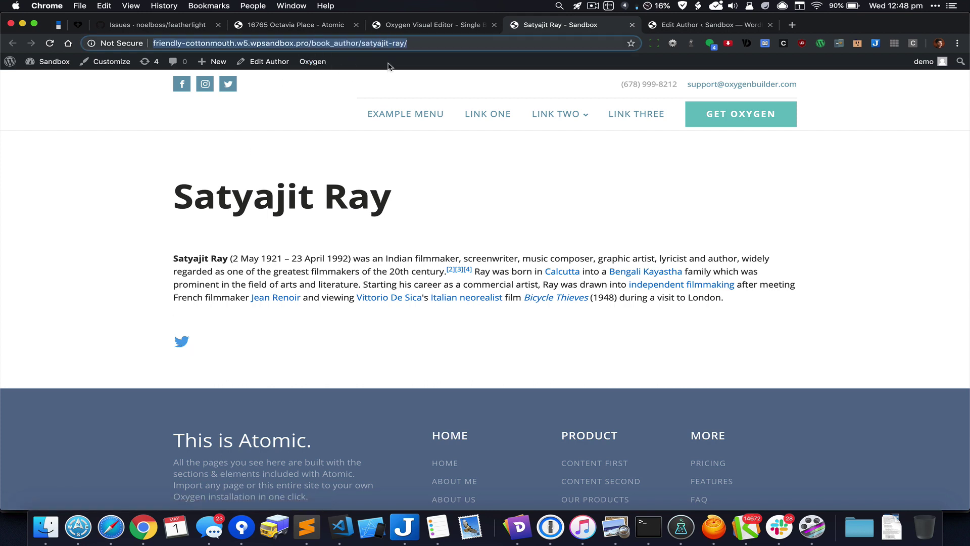
{"action": "left_click", "coordinate": [446, 220]}
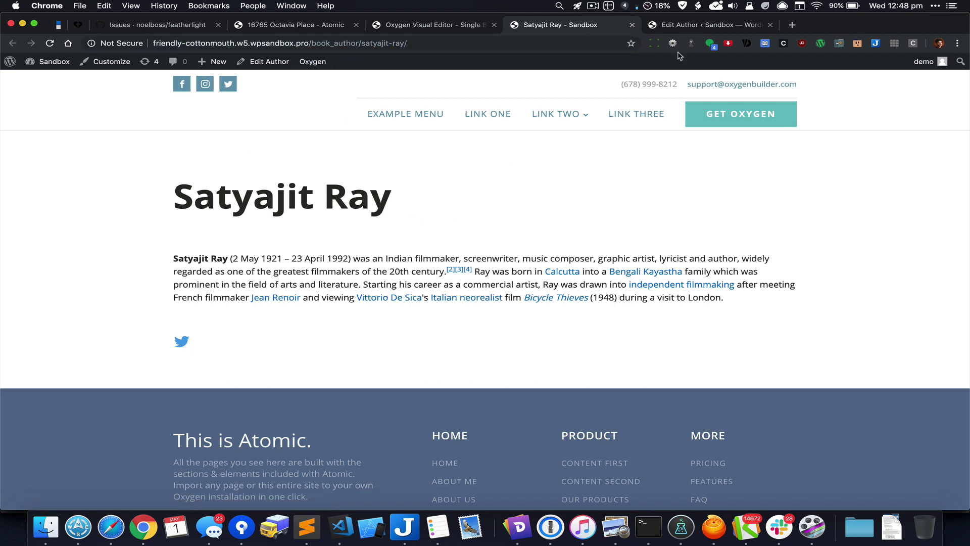
- Check the empty Twitter URL field, compare the front-end and Oxygen tabs, then return to Edit Author
{"action": "left_click", "coordinate": [707, 28]}
{"action": "scroll", "coordinate": [283, 407], "scroll_direction": "down", "scroll_amount": 5}
{"action": "left_click", "coordinate": [246, 359]}
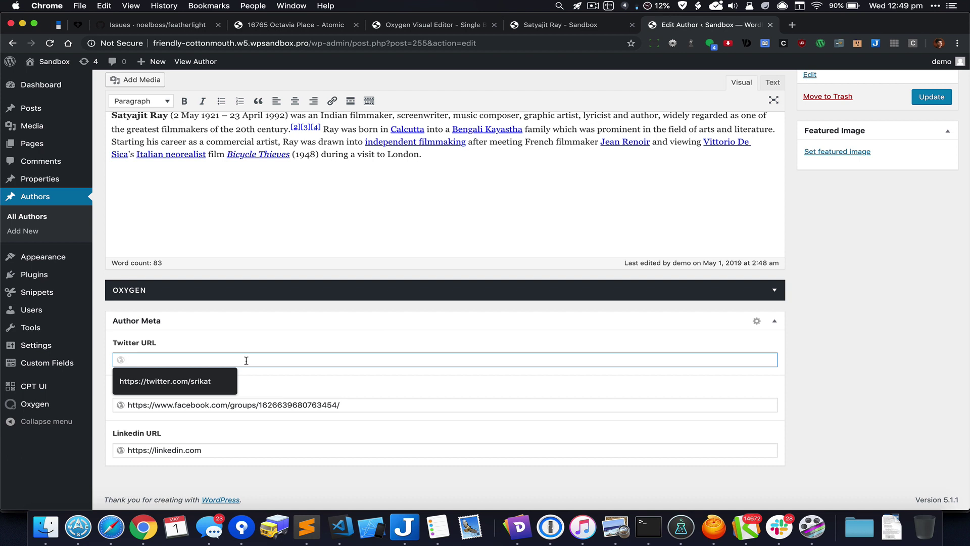
{"action": "left_click", "coordinate": [561, 26]}
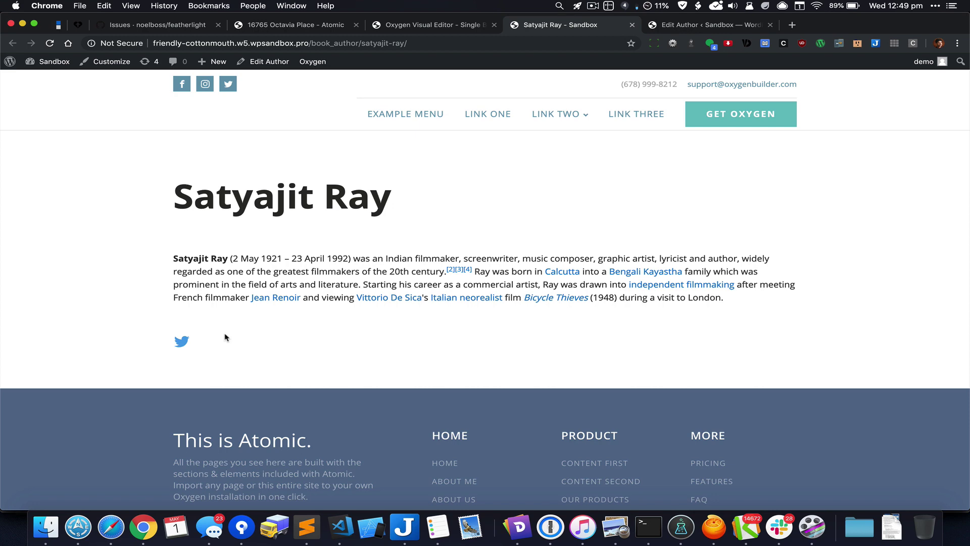
{"action": "left_click", "coordinate": [418, 23]}
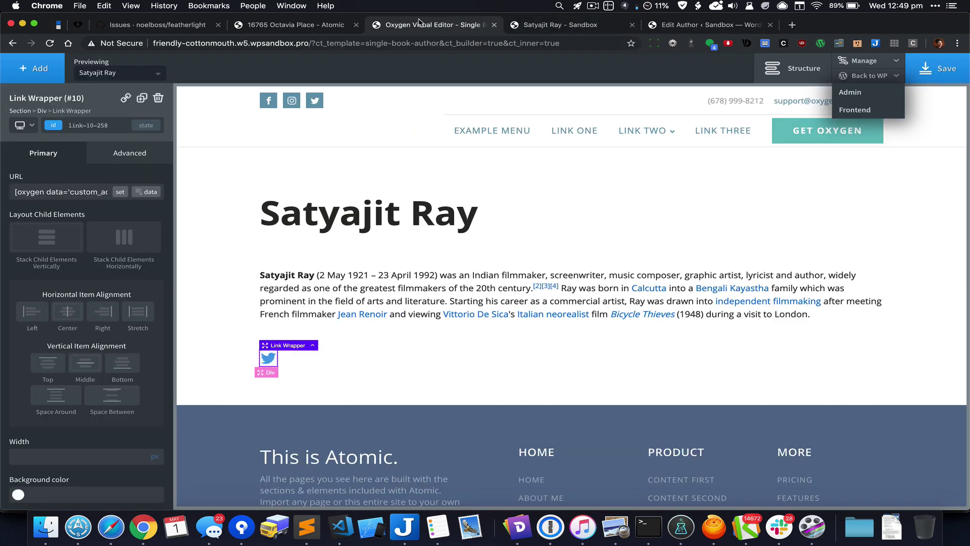
{"action": "left_click", "coordinate": [546, 26]}
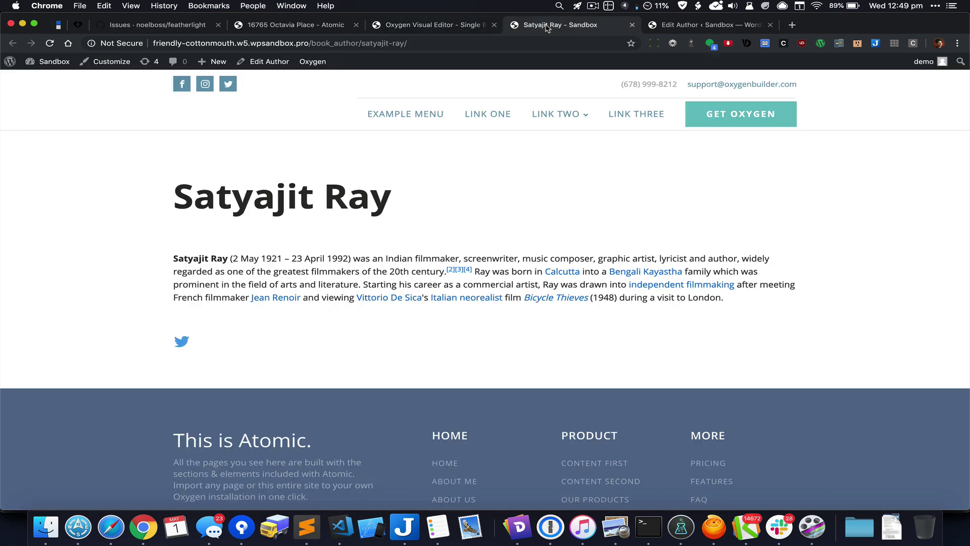
{"action": "left_click", "coordinate": [702, 23]}
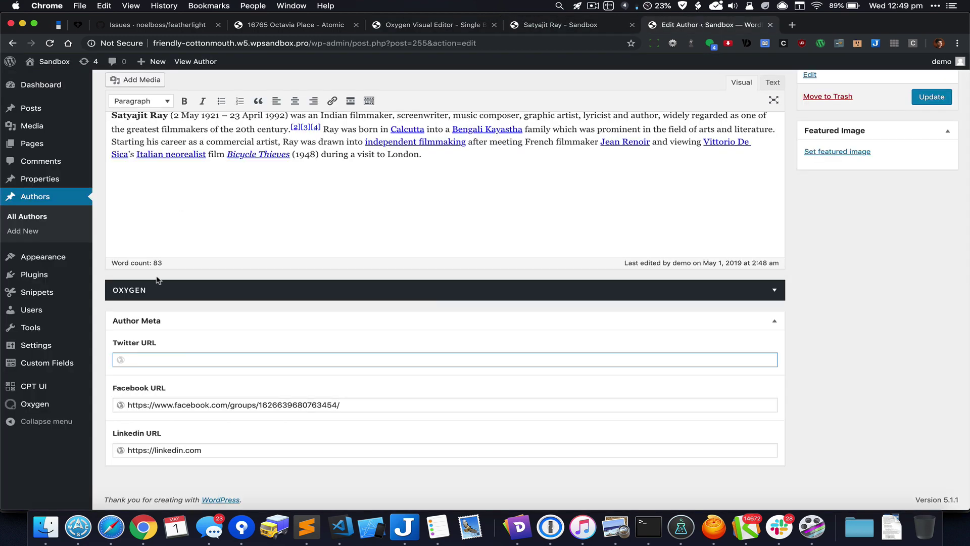
- Open the 'Shortcode to output a custom field only if it has a value' snippet from All Snippets
{"action": "mouse_move", "coordinate": [60, 296]}
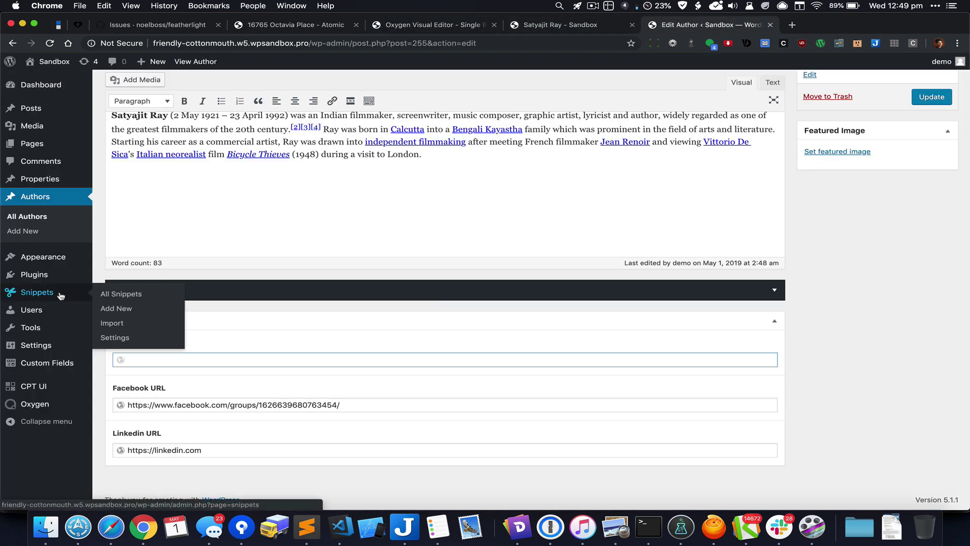
{"action": "left_click", "coordinate": [120, 294]}
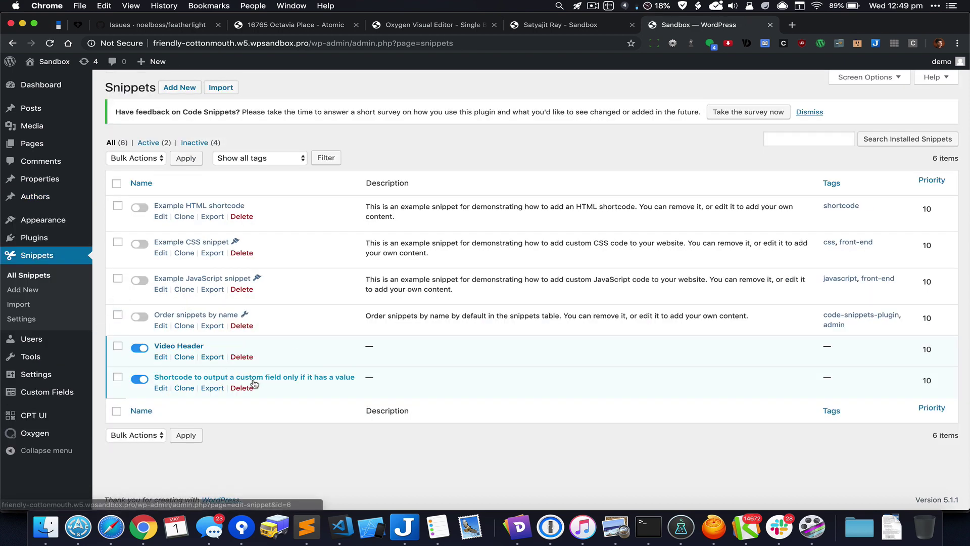
{"action": "left_click", "coordinate": [275, 381]}
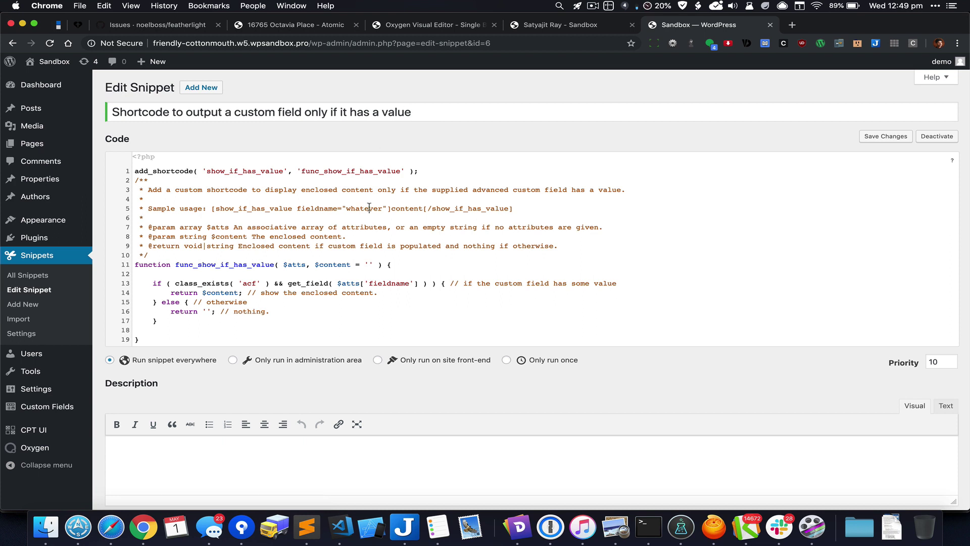
- Inspect the snippet code, highlighting the show_if_has_value shortcode name
{"action": "key", "text": "super+a"}
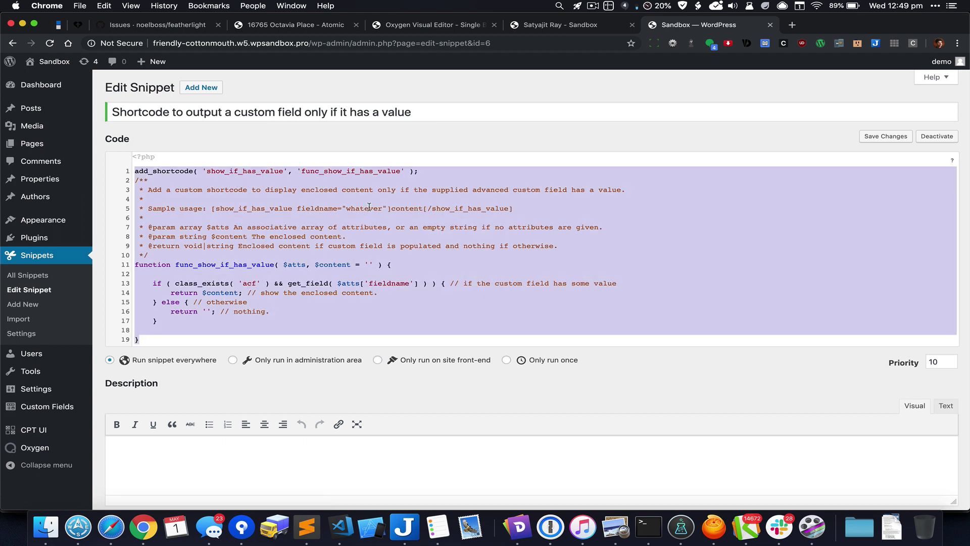
{"action": "left_click", "coordinate": [417, 301]}
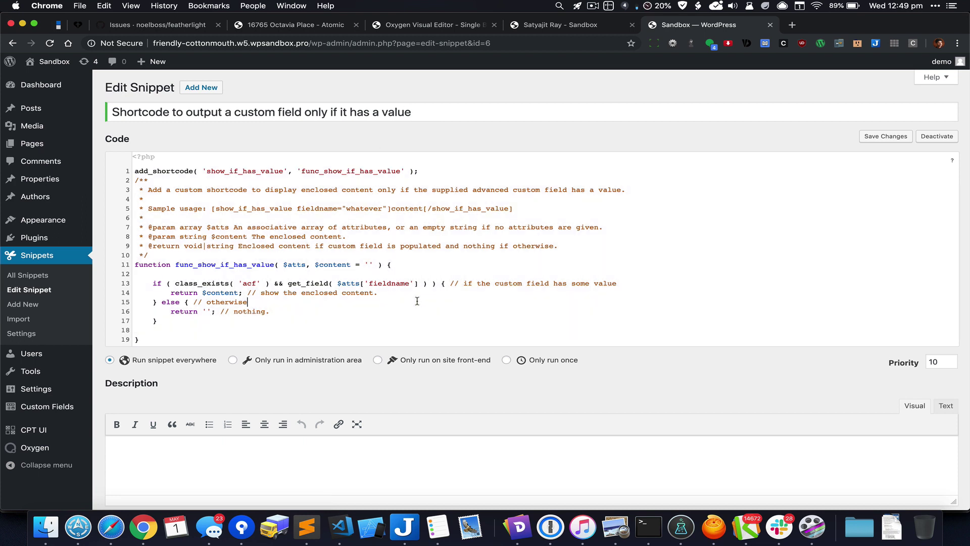
{"action": "left_click", "coordinate": [417, 301]}
{"action": "double_click", "coordinate": [284, 172]}
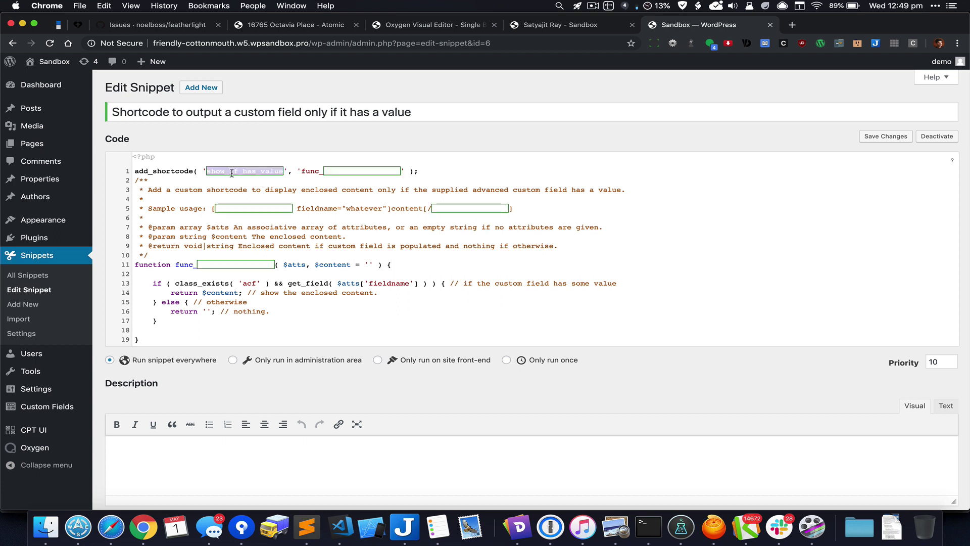
{"action": "left_click", "coordinate": [206, 171]}
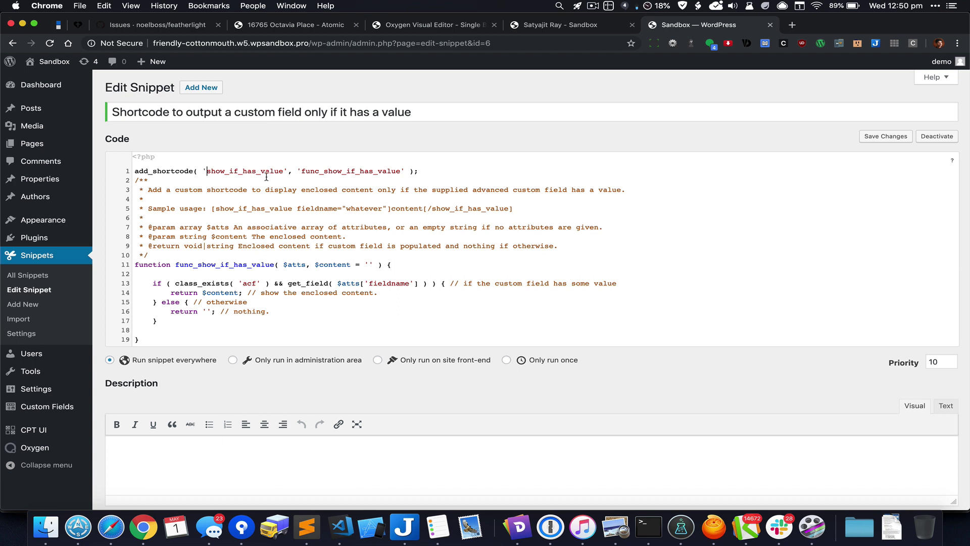
{"action": "key", "text": "alt+shift+Right"}
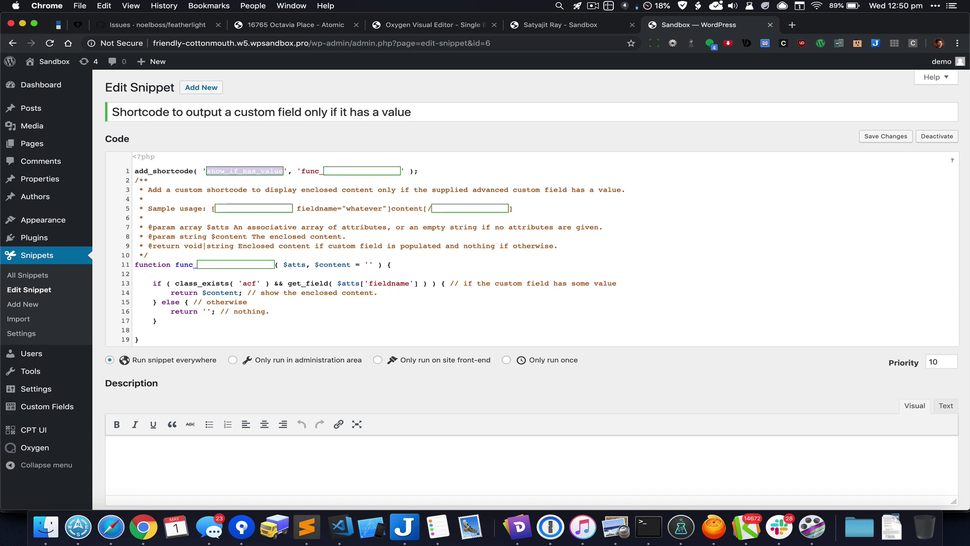
{"action": "key", "text": "Right"}
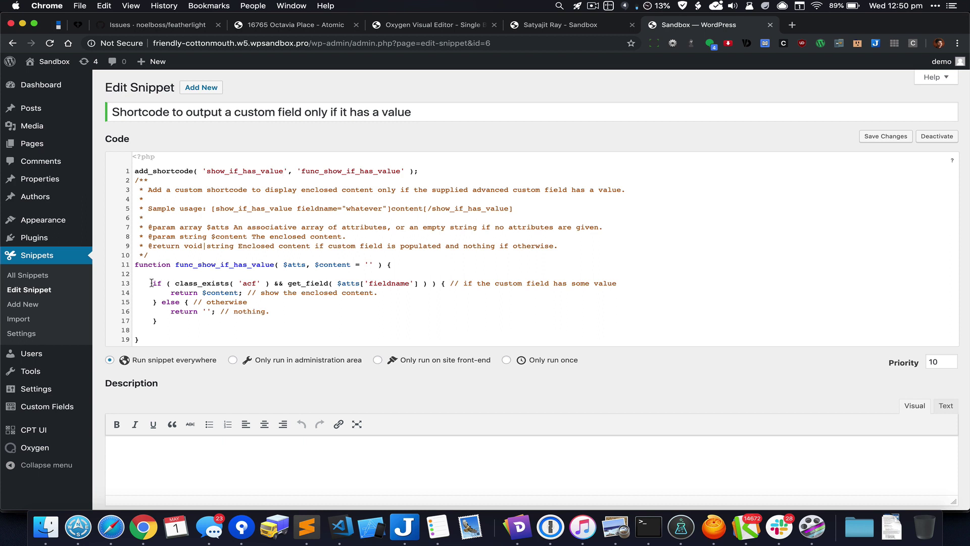
{"action": "left_click_drag", "start_coordinate": [151, 283], "coordinate": [445, 283]}
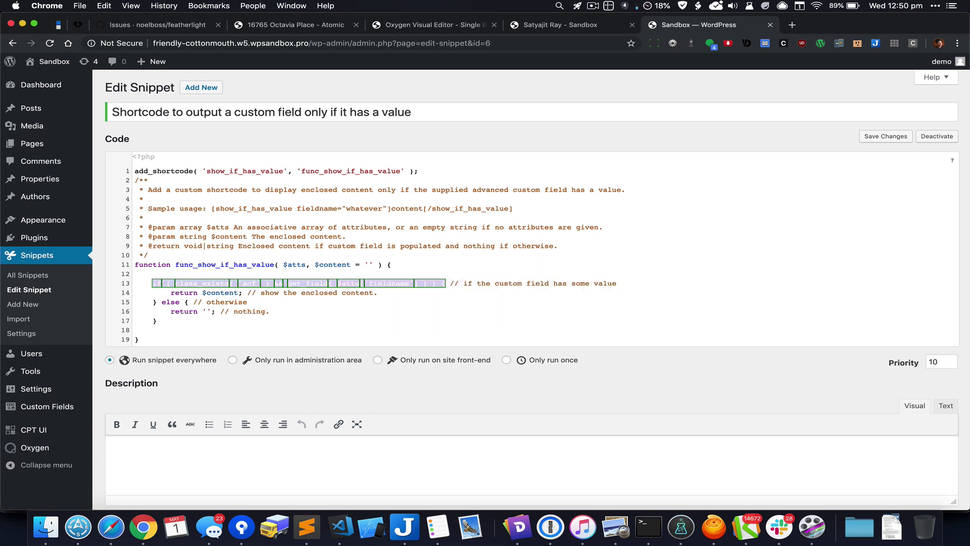
{"action": "left_click", "coordinate": [219, 313]}
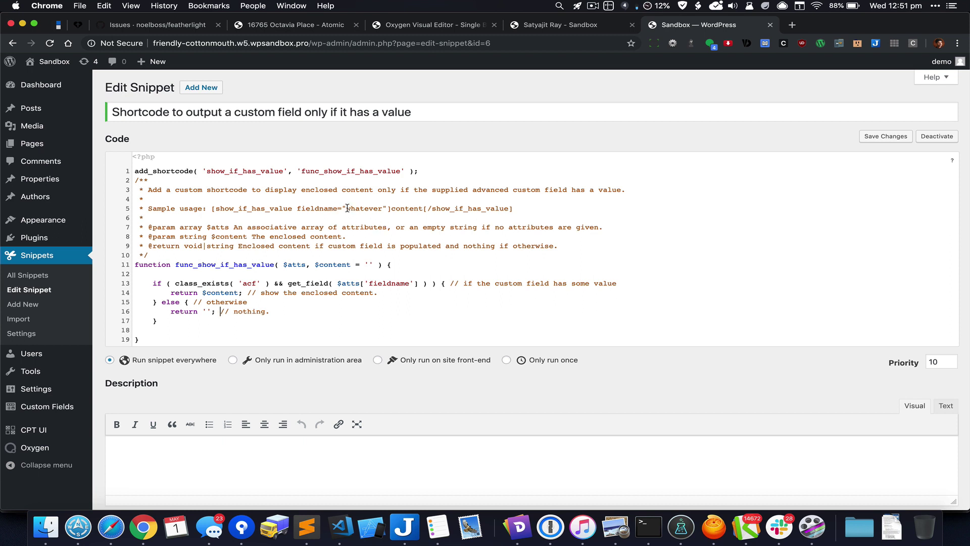
{"action": "left_click_drag", "start_coordinate": [346, 208], "coordinate": [382, 208]}
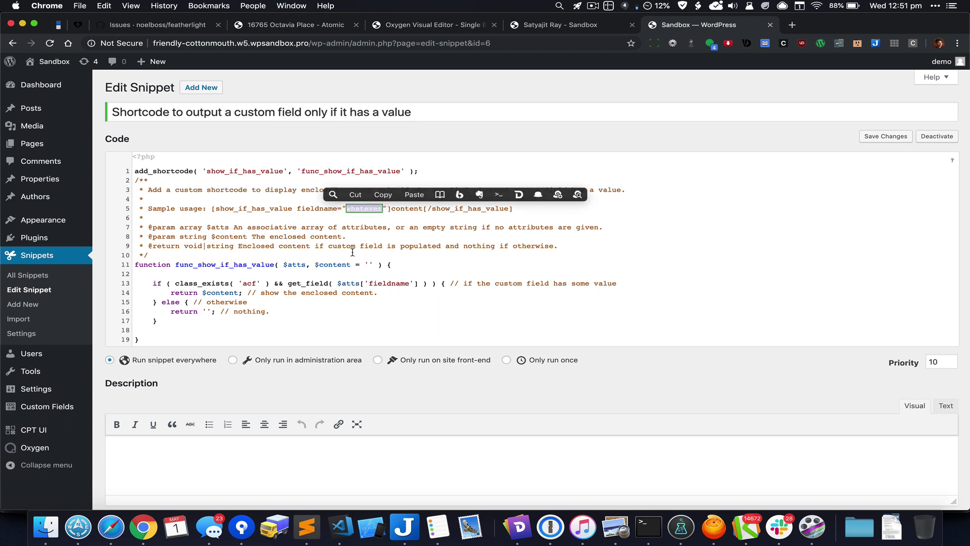
{"action": "left_click_drag", "start_coordinate": [338, 283], "coordinate": [416, 284]}
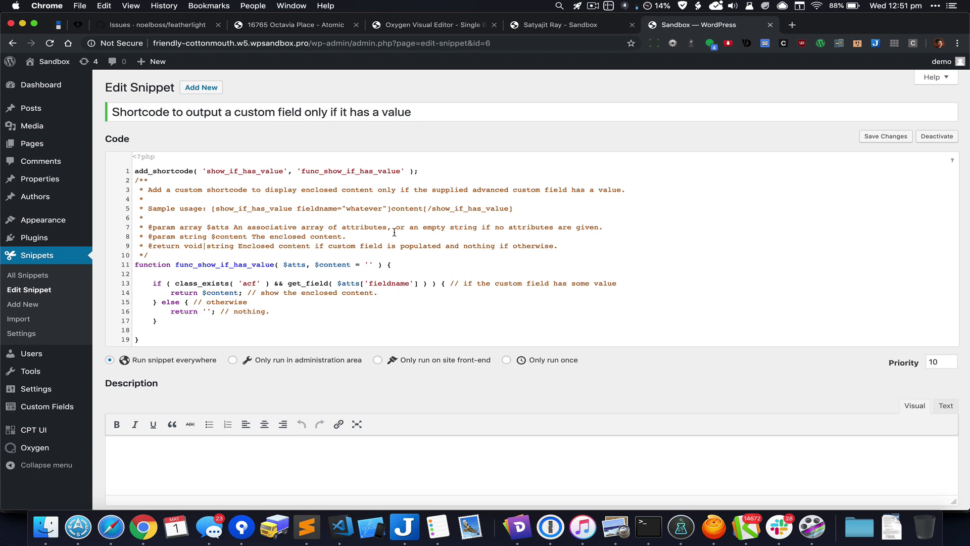
- Highlight 'content' in the sample usage, then switch to the front-end author page tab
{"action": "left_click_drag", "start_coordinate": [391, 208], "coordinate": [425, 207]}
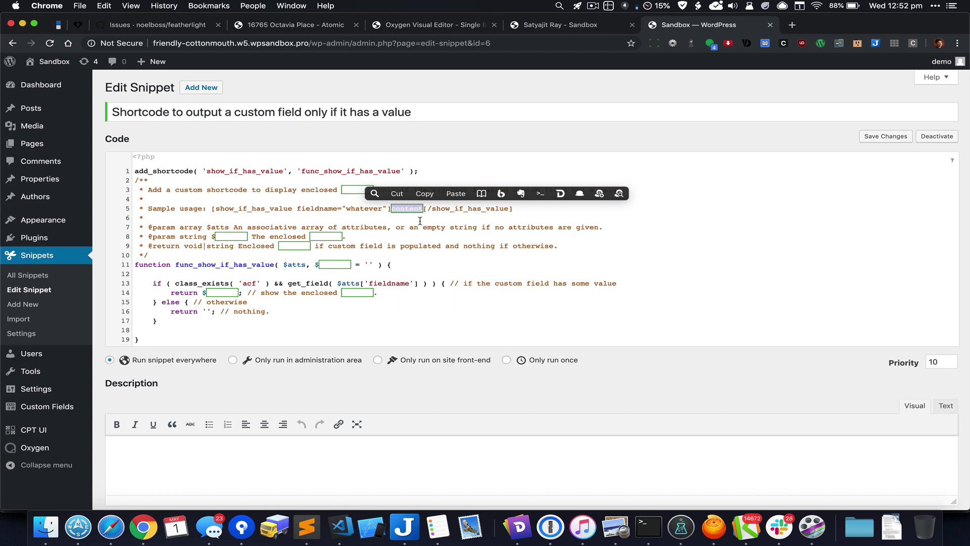
{"action": "left_click", "coordinate": [296, 311]}
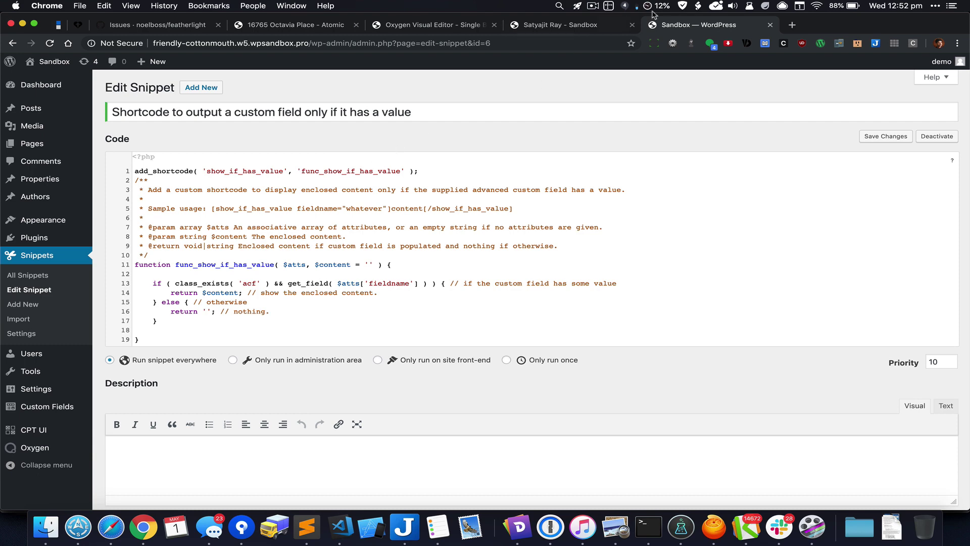
{"action": "left_click", "coordinate": [589, 26]}
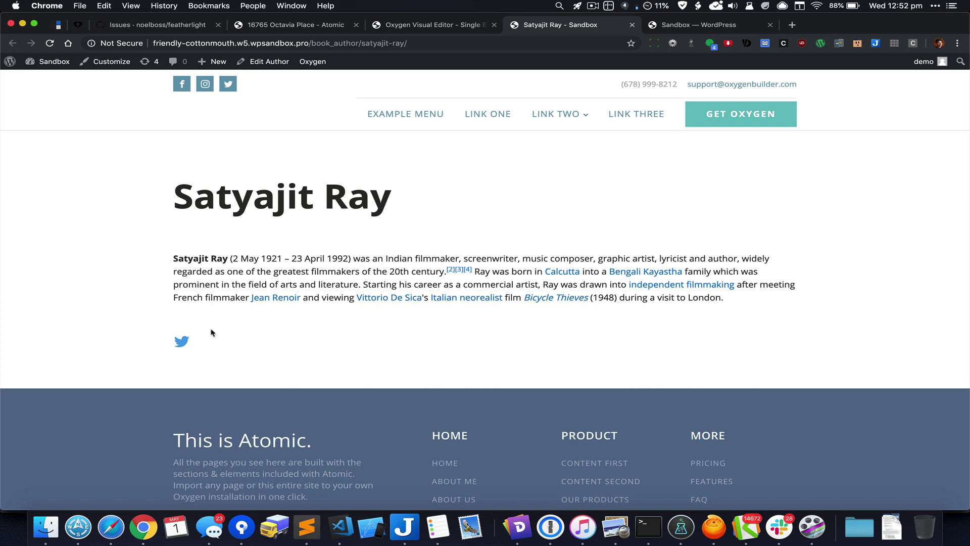
- Select Div (#8) in the structure tree and add a Shortcode Wrapper found by searching 'short'
{"action": "left_click", "coordinate": [413, 25]}
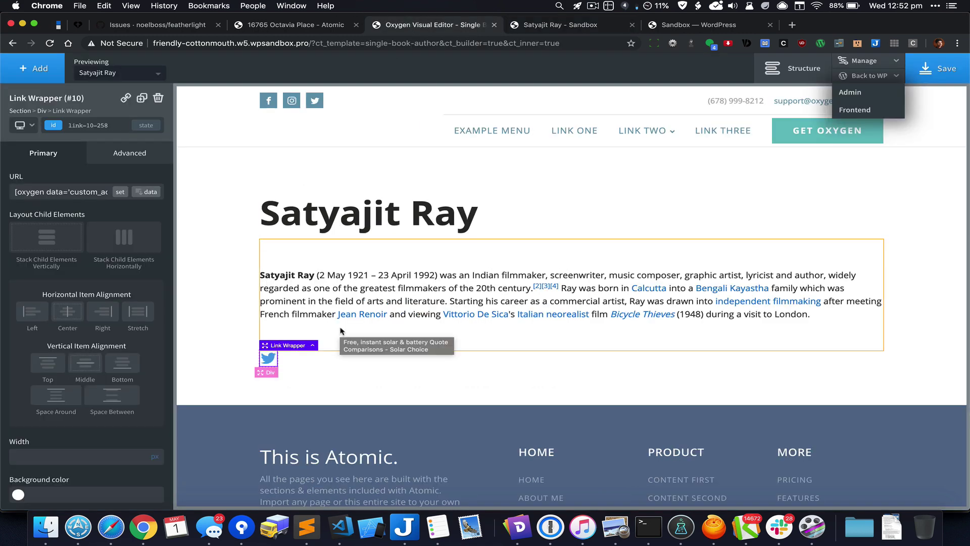
{"action": "left_click", "coordinate": [793, 68]}
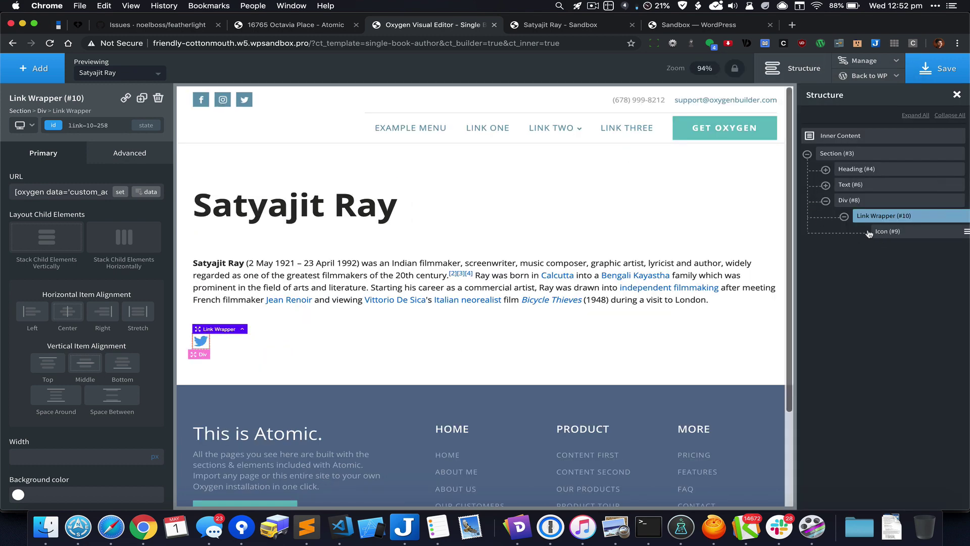
{"action": "left_click", "coordinate": [853, 202]}
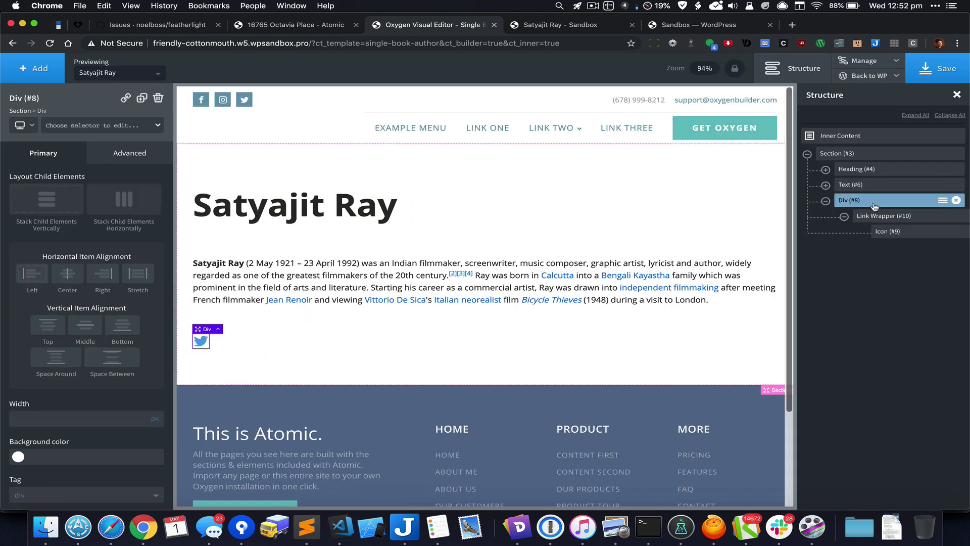
{"action": "left_click", "coordinate": [38, 81]}
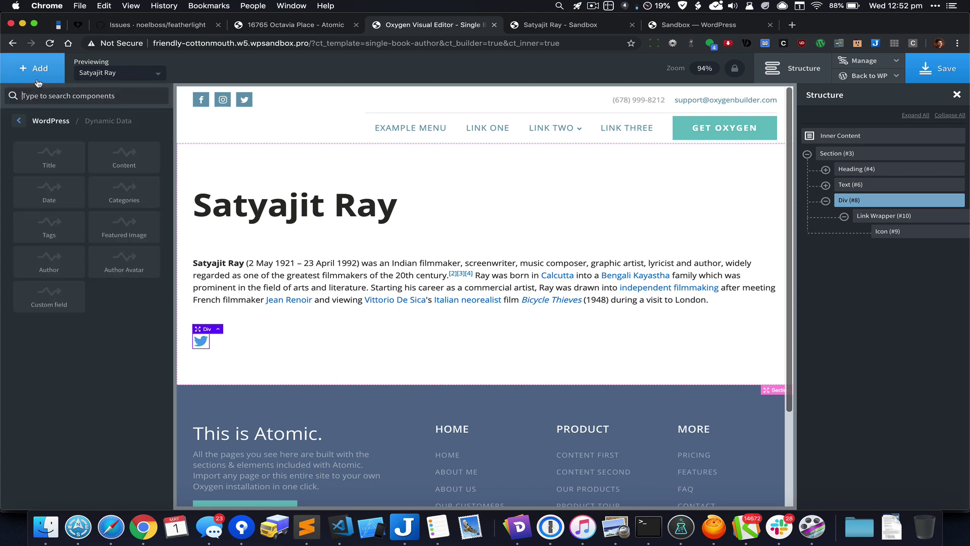
{"action": "type", "text": "short"}
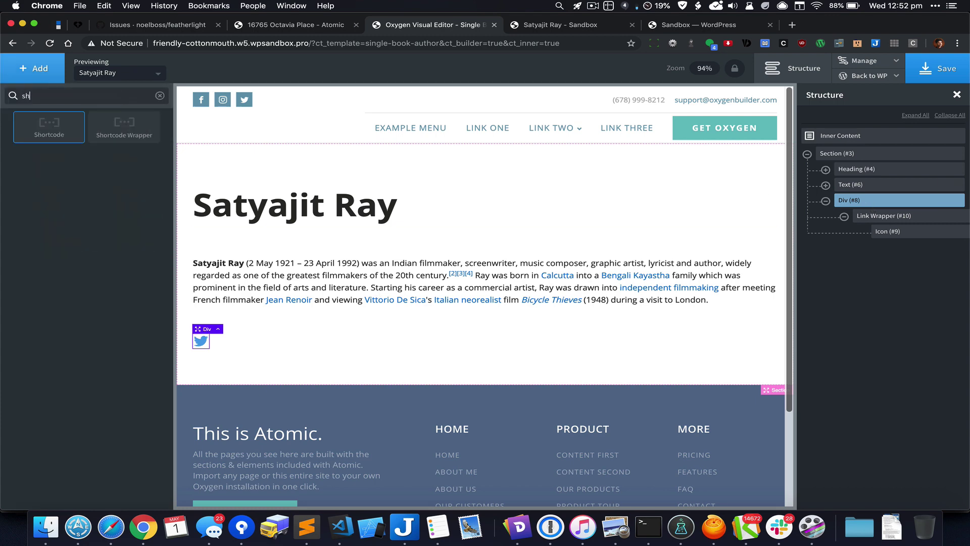
{"action": "left_click", "coordinate": [123, 136]}
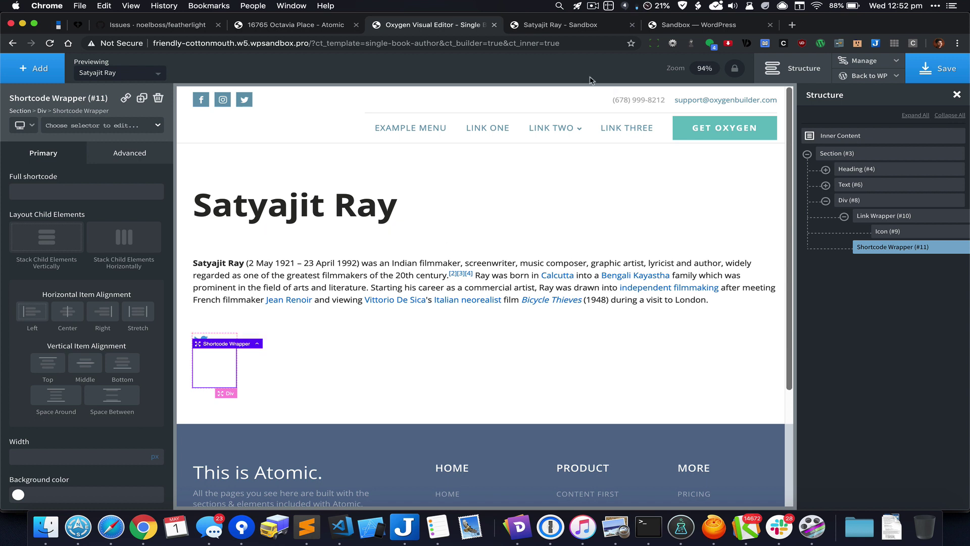
- Copy the snippet's sample show_if_has_value shortcode into Full shortcode and select 'whatever'
{"action": "left_click", "coordinate": [691, 28]}
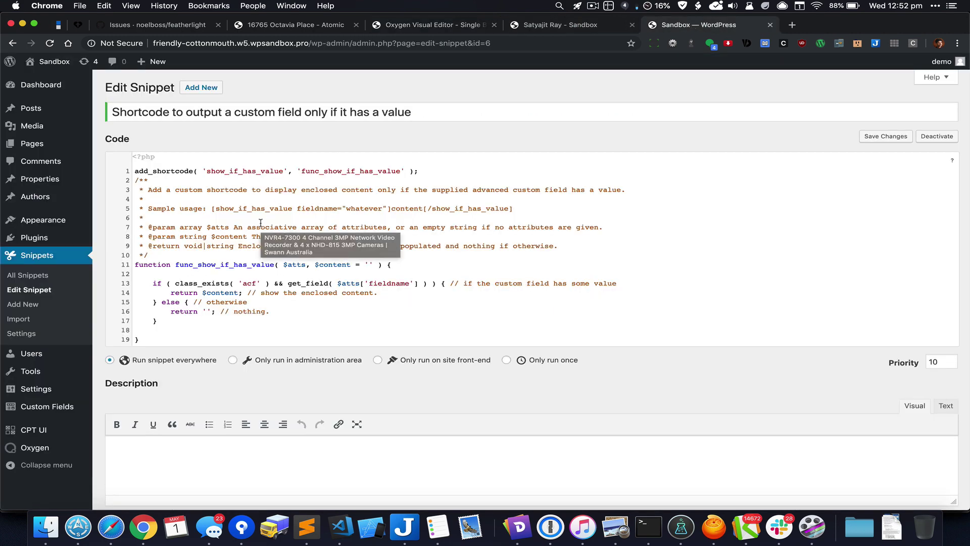
{"action": "left_click", "coordinate": [212, 208]}
{"action": "key", "text": "super+shift+Right"}
{"action": "key", "text": "super+c"}
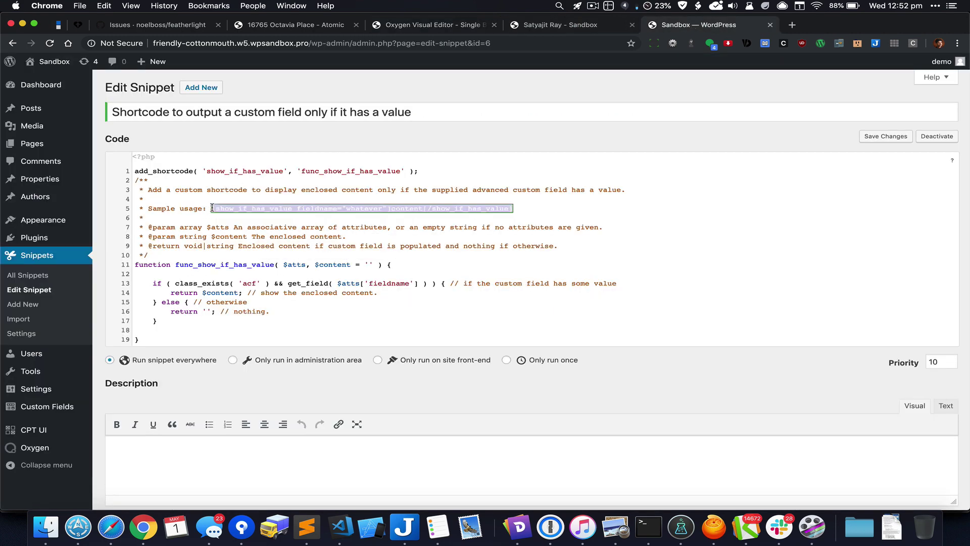
{"action": "left_click", "coordinate": [461, 28]}
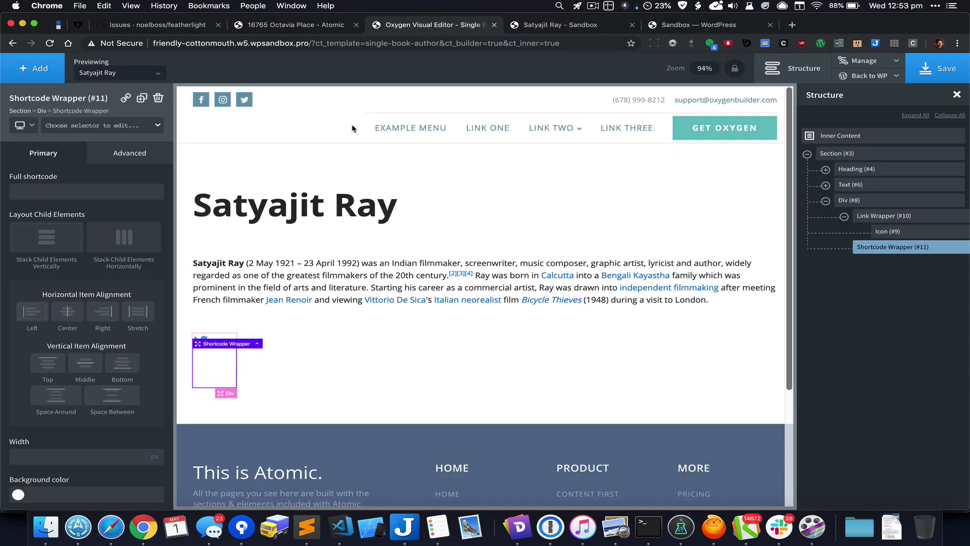
{"action": "left_click", "coordinate": [98, 190]}
{"action": "key", "text": "super+v"}
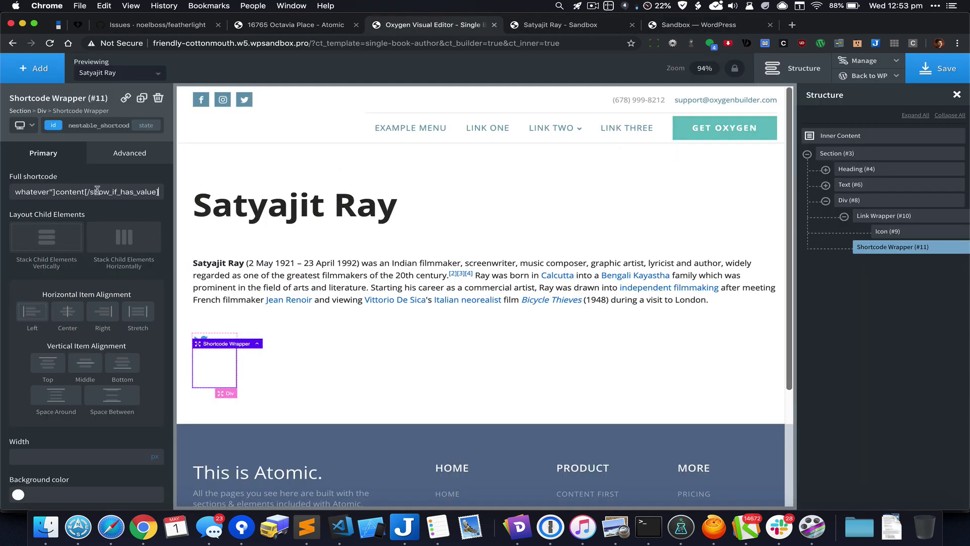
{"action": "double_click", "coordinate": [48, 191]}
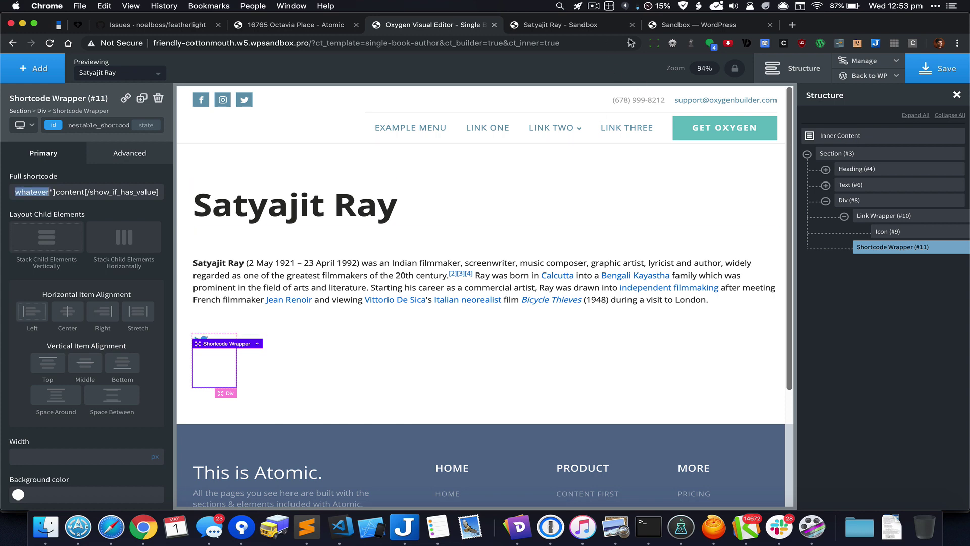
- Open the Custom Fields > Field Groups list in WordPress admin
{"action": "left_click", "coordinate": [688, 29]}
{"action": "left_click", "coordinate": [30, 291]}
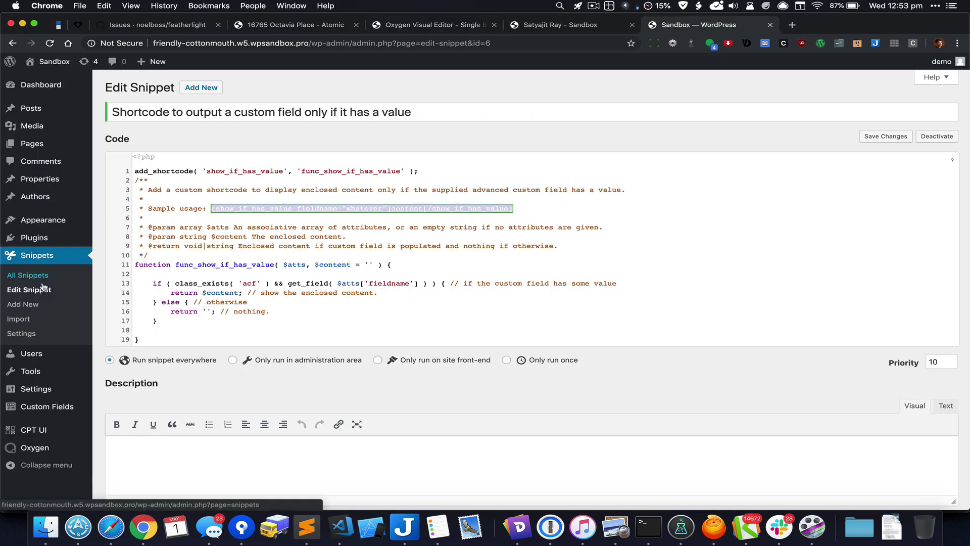
{"action": "mouse_move", "coordinate": [57, 409]}
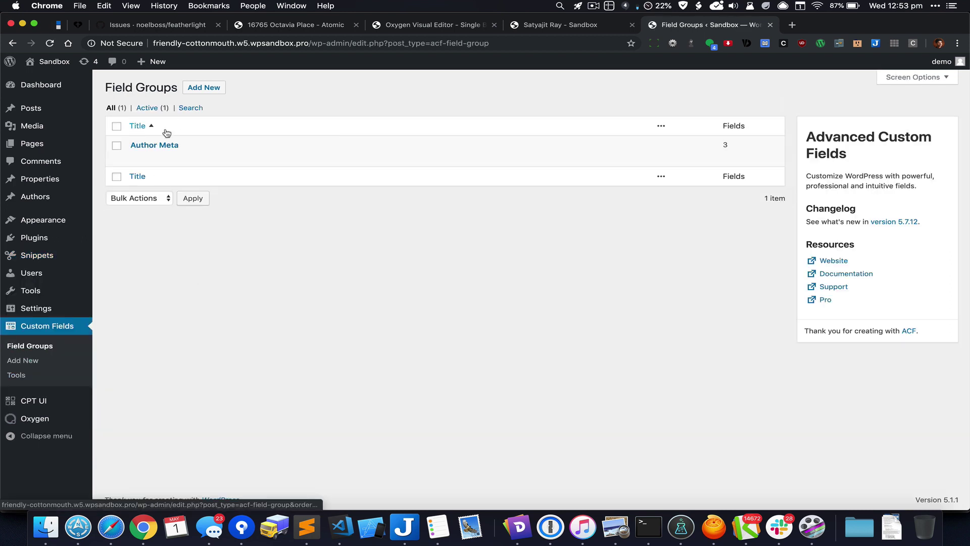
- Replace 'whatever' with twitter_url copied from Author Meta and delete the 'content' placeholder
{"action": "left_click", "coordinate": [157, 144]}
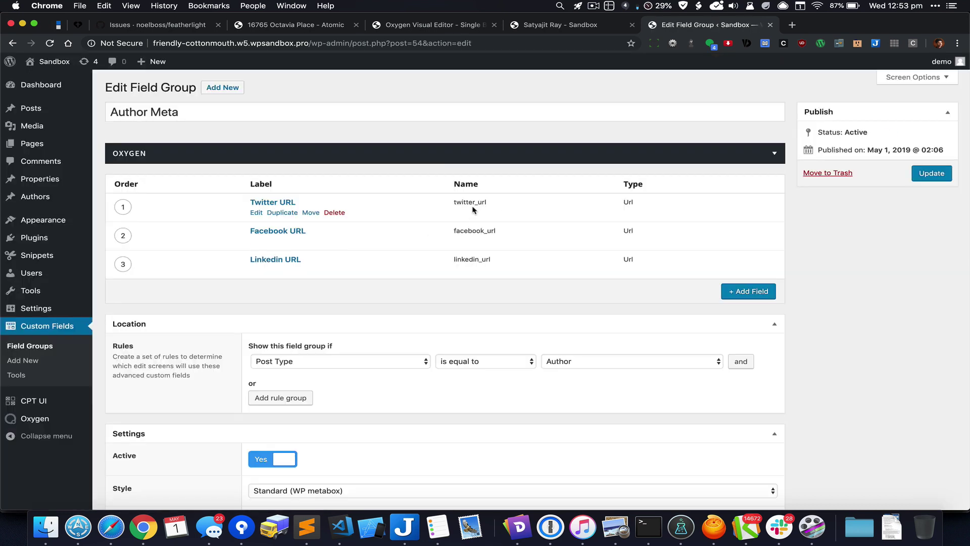
{"action": "double_click", "coordinate": [485, 200]}
{"action": "left_click", "coordinate": [487, 187]}
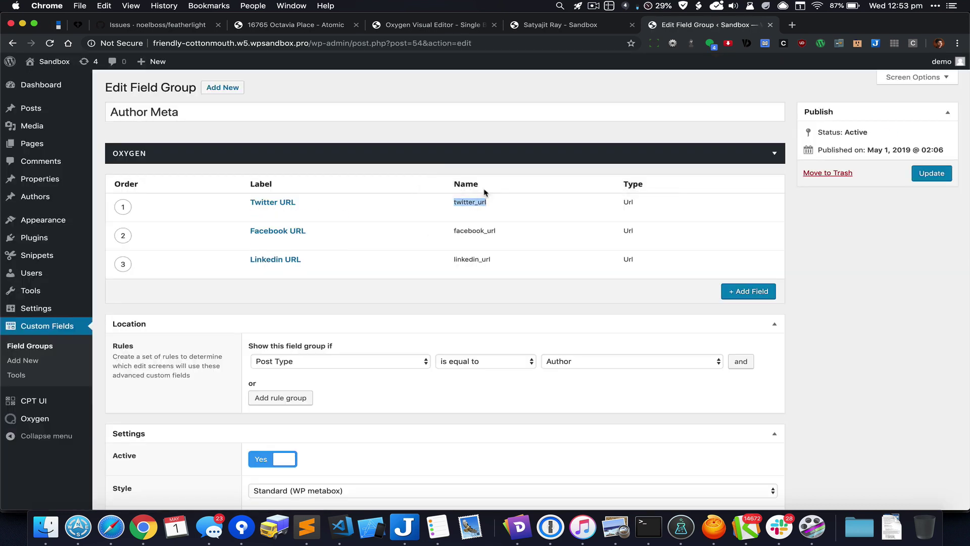
{"action": "left_click", "coordinate": [434, 26]}
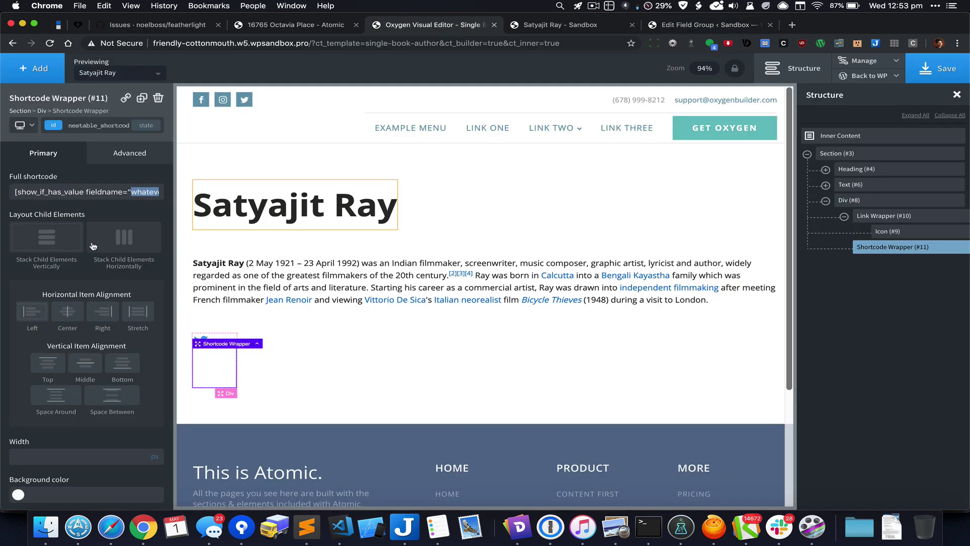
{"action": "key", "text": "super+v"}
{"action": "key", "text": "Right"}
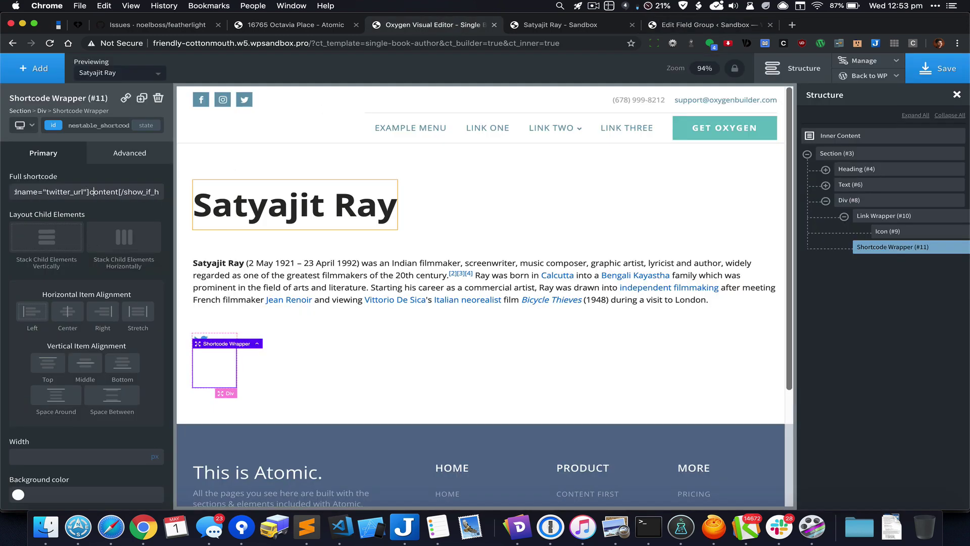
{"action": "key", "text": "shift+alt+Right"}
{"action": "key", "text": "BackSpace"}
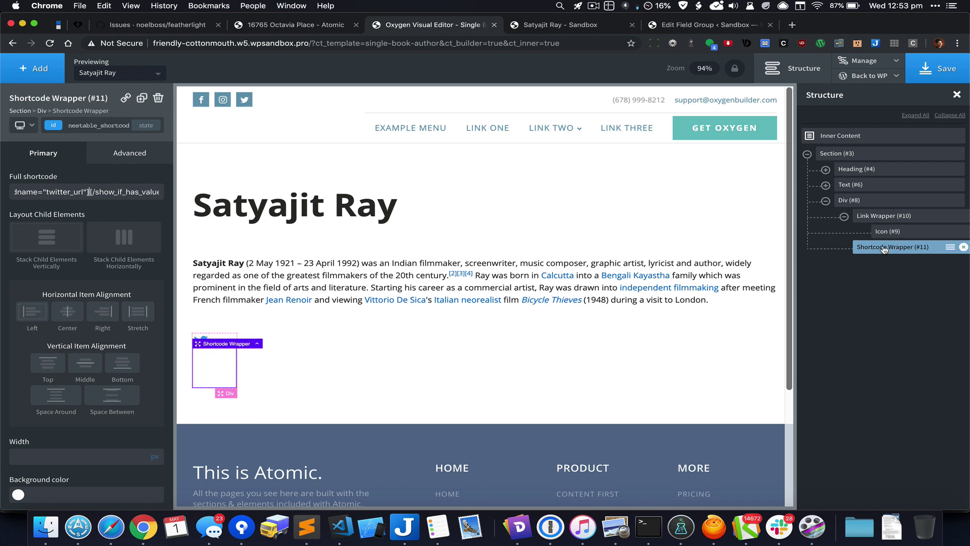
- Nest Link Wrapper (#10) inside Shortcode Wrapper (#11), save, and switch to the front-end author page
{"action": "left_click_drag", "start_coordinate": [884, 249], "coordinate": [882, 216]}
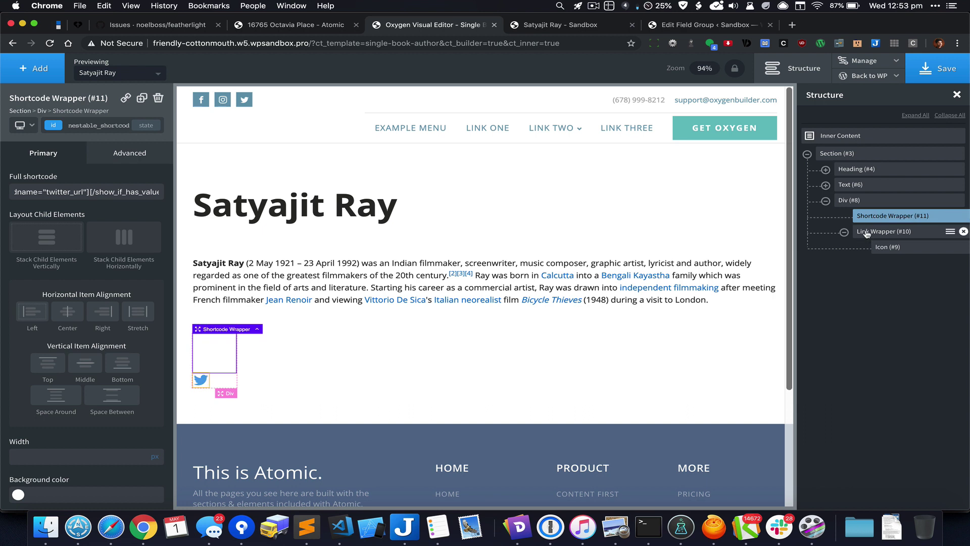
{"action": "left_click_drag", "start_coordinate": [867, 233], "coordinate": [892, 226]}
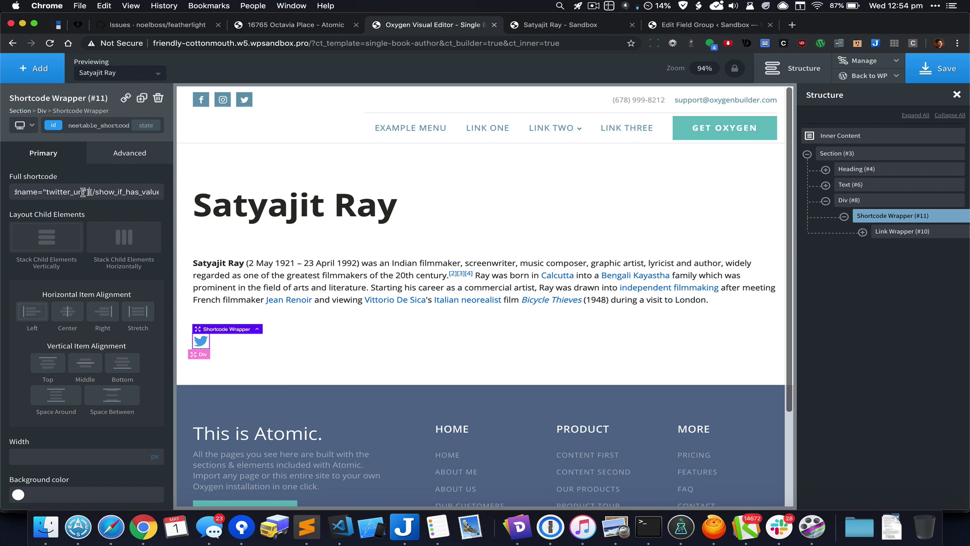
{"action": "left_click", "coordinate": [868, 232]}
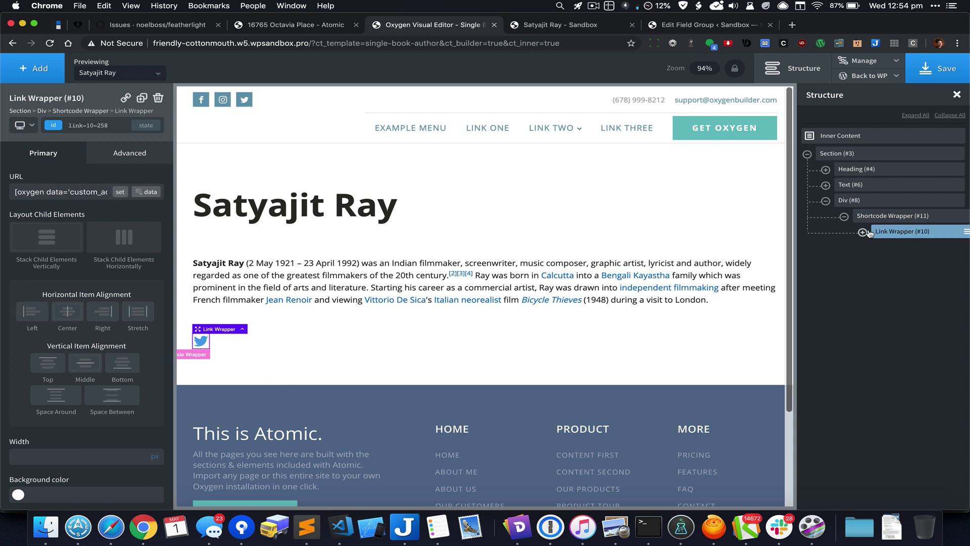
{"action": "left_click", "coordinate": [863, 232]}
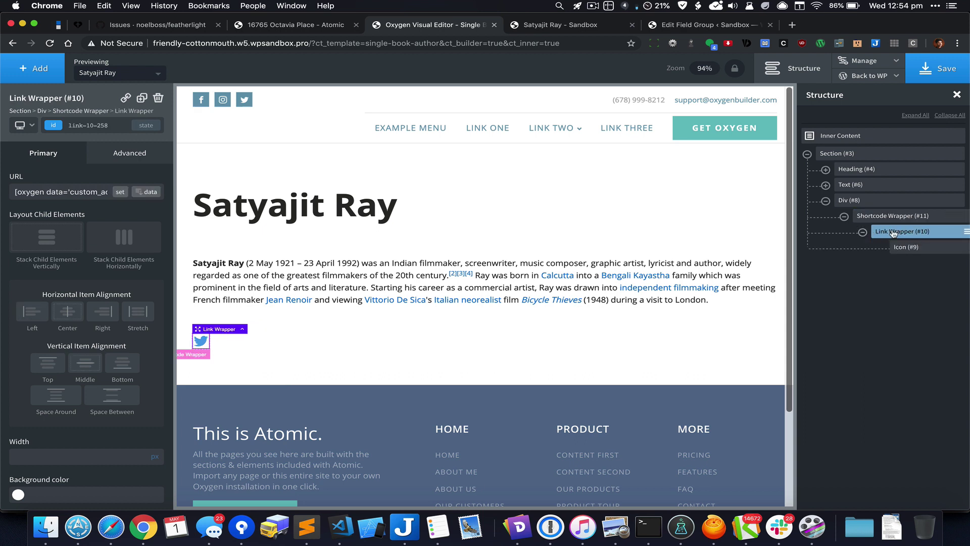
{"action": "left_click", "coordinate": [942, 69]}
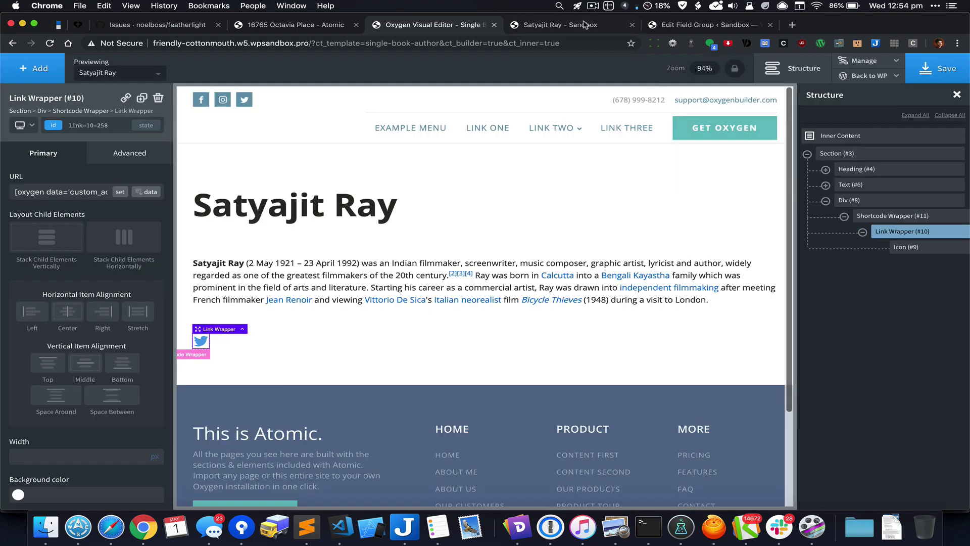
{"action": "left_click", "coordinate": [582, 24]}
- Reload the author page to confirm the Twitter icon is hidden, then open Edit Author in a new tab
{"action": "left_click", "coordinate": [50, 43]}
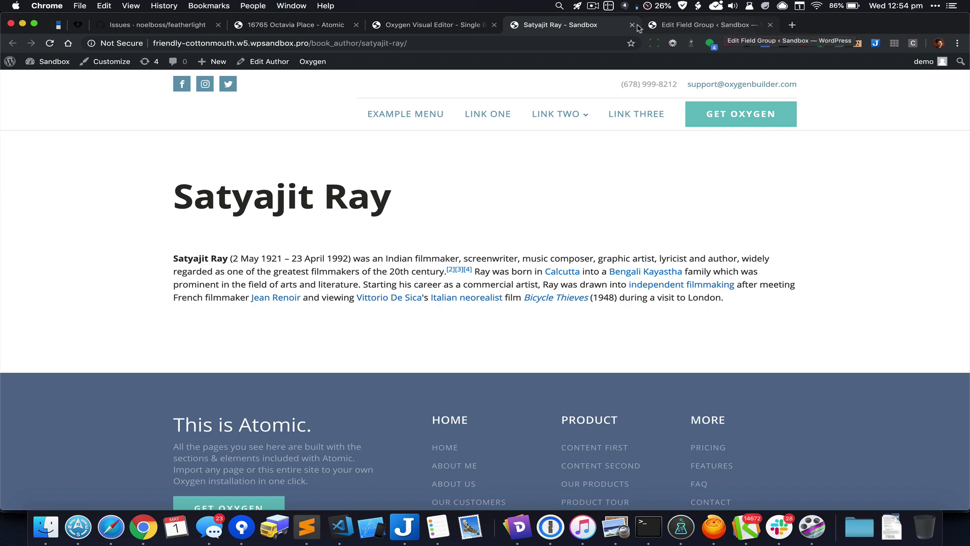
{"action": "right_click", "coordinate": [284, 67]}
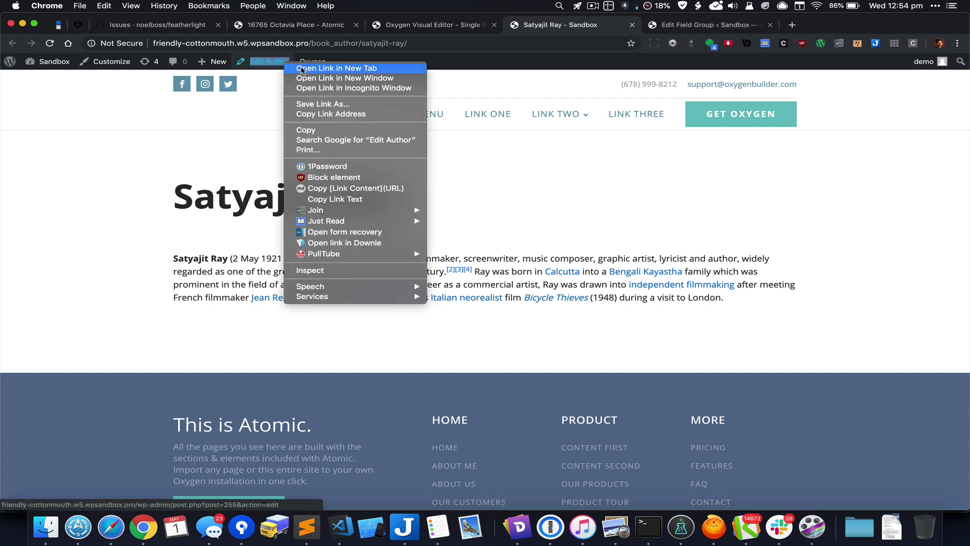
{"action": "left_click", "coordinate": [308, 67]}
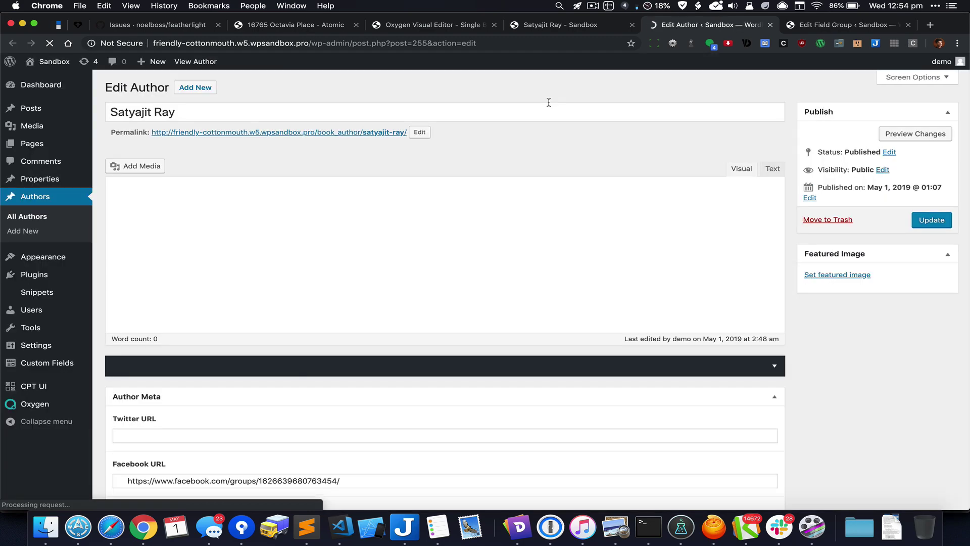
- Enter a Twitter profile URL for the author and update the profile
{"action": "scroll", "coordinate": [275, 334], "scroll_direction": "down", "scroll_amount": 3}
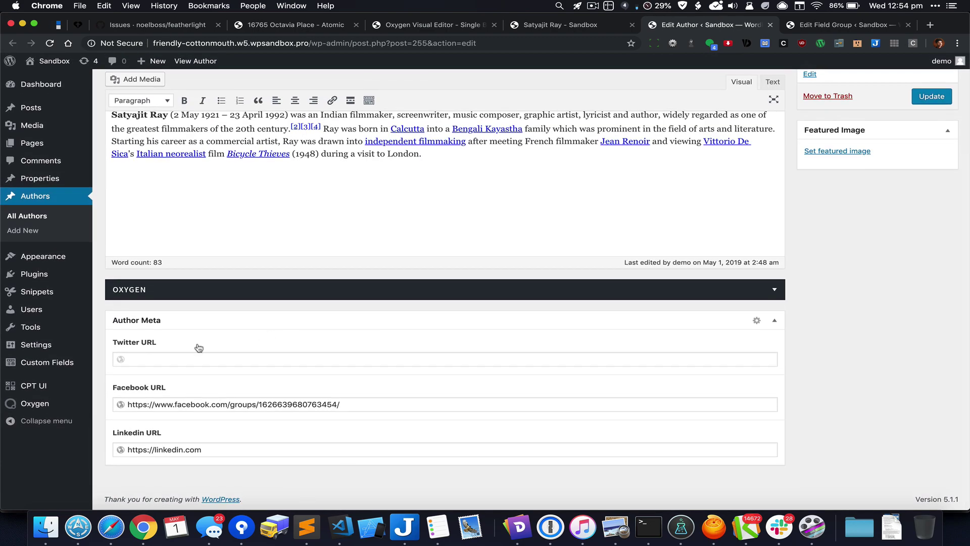
{"action": "left_click", "coordinate": [212, 359]}
{"action": "left_click", "coordinate": [185, 382]}
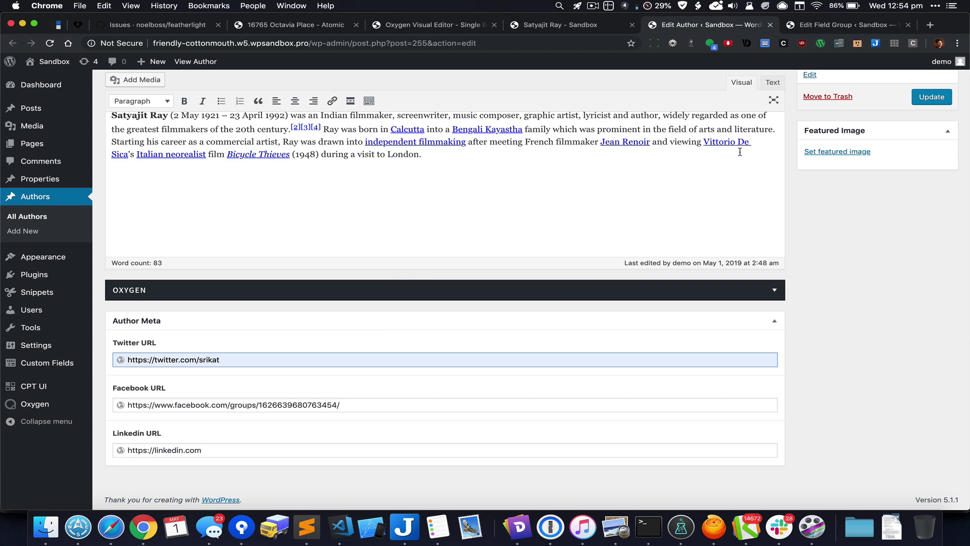
{"action": "left_click", "coordinate": [931, 98]}
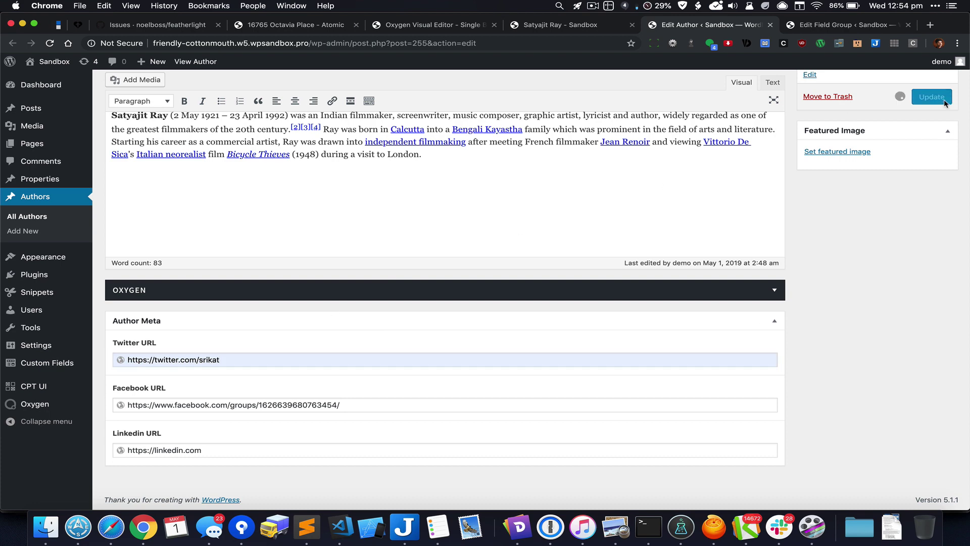
- Reload the front-end author page to confirm the Twitter icon appears again
{"action": "left_click", "coordinate": [575, 30]}
{"action": "left_click", "coordinate": [521, 227]}
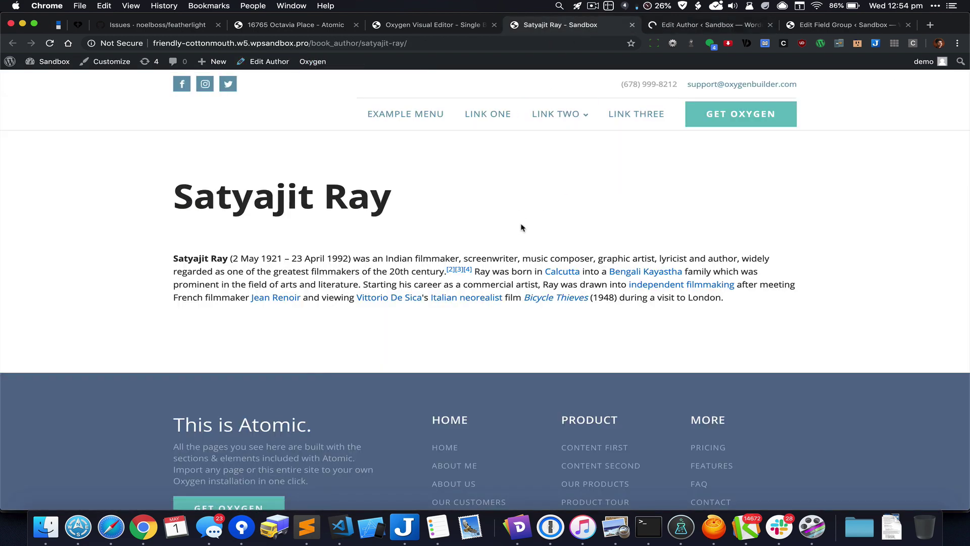
{"action": "key", "text": "super+r"}
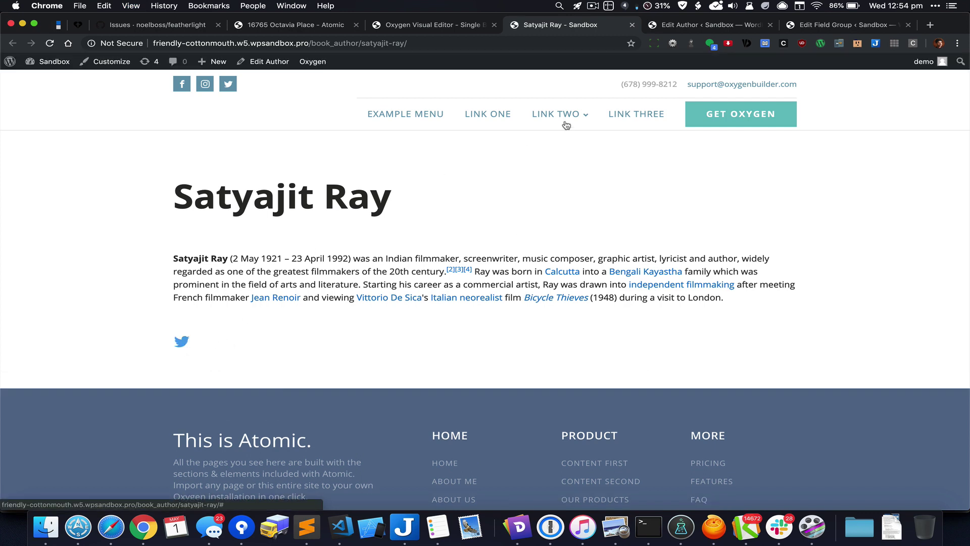
{"action": "mouse_move", "coordinate": [567, 125]}
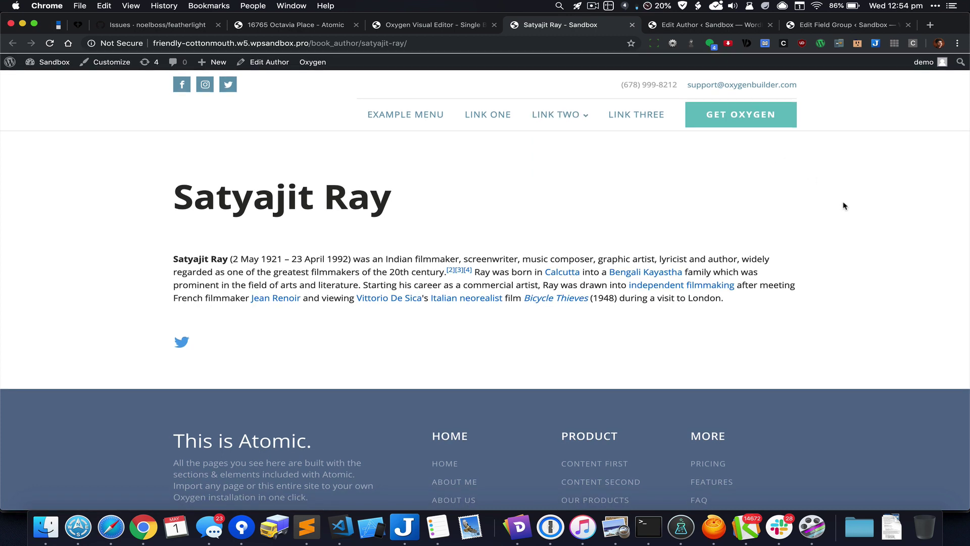